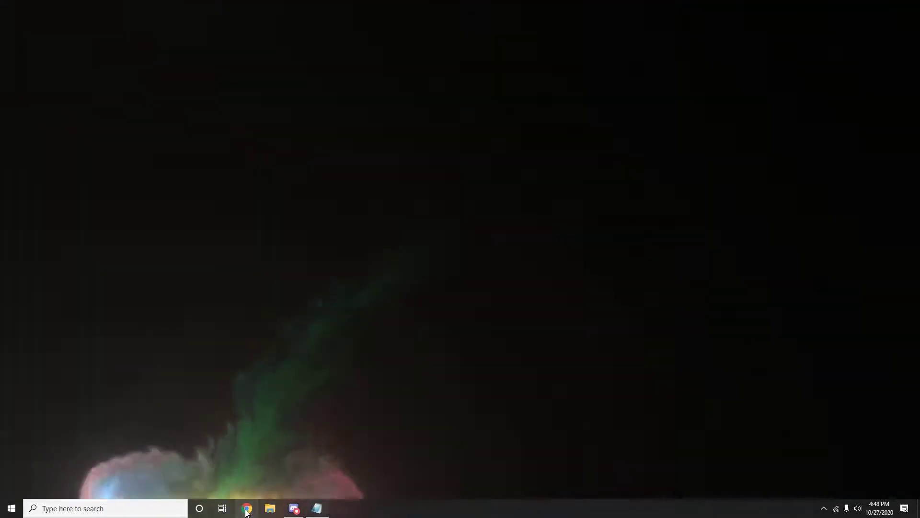
# Step: Download the Unity Hub installer from unity3d.com/get-unity/download in Chrome and close the browser
pyautogui.click(247, 506)
pyautogui.write('https://unity3d.com/get-unity/download')
pyautogui.press('Return')
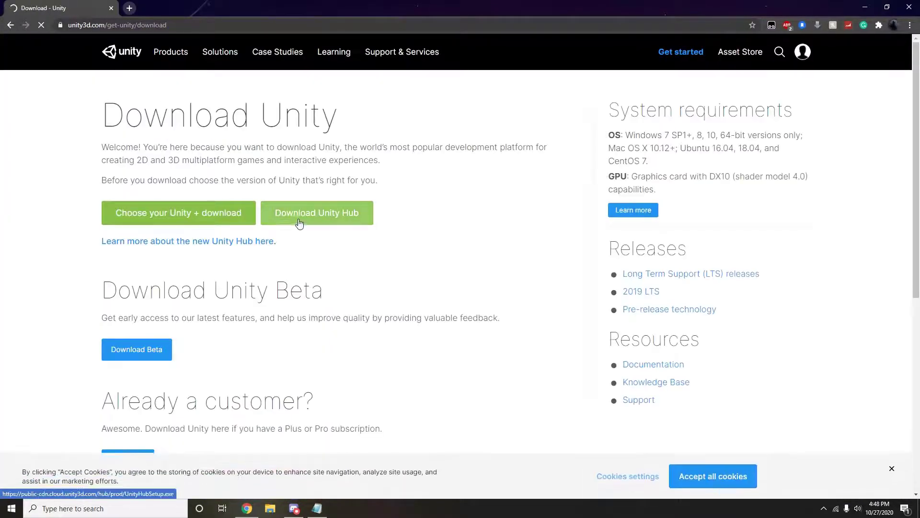
pyautogui.click(299, 220)
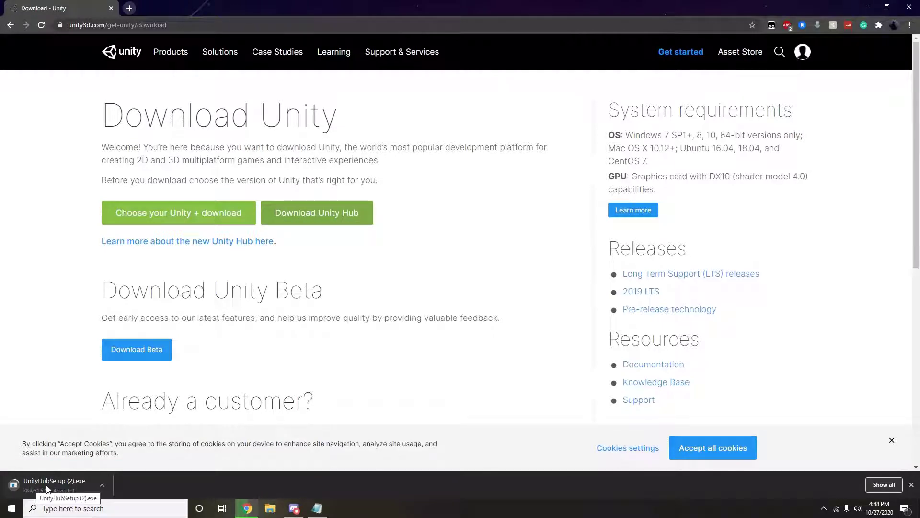
pyautogui.click(912, 484)
pyautogui.click(909, 8)
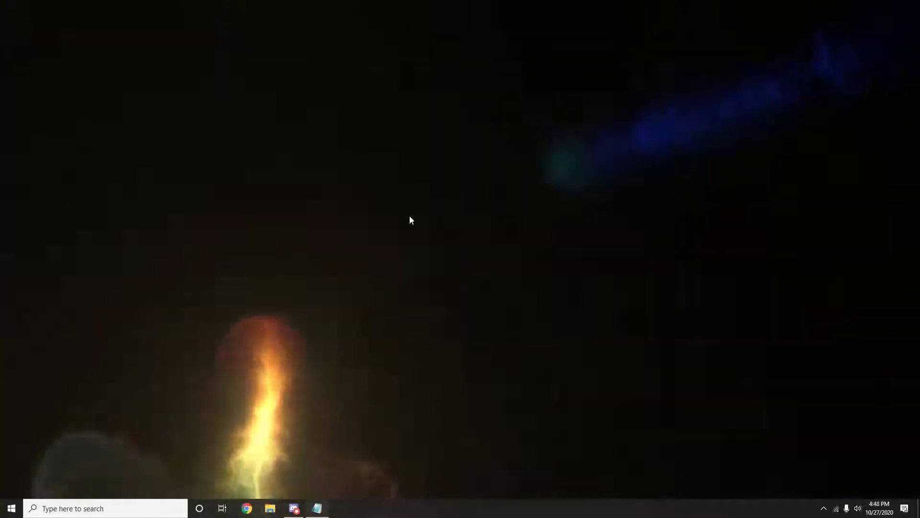
# Step: Launch Unity Hub from its desktop shortcut and check which Unity versions can be added as installs
pyautogui.moveTo(0, 293); pyautogui.dragTo(300, 186)
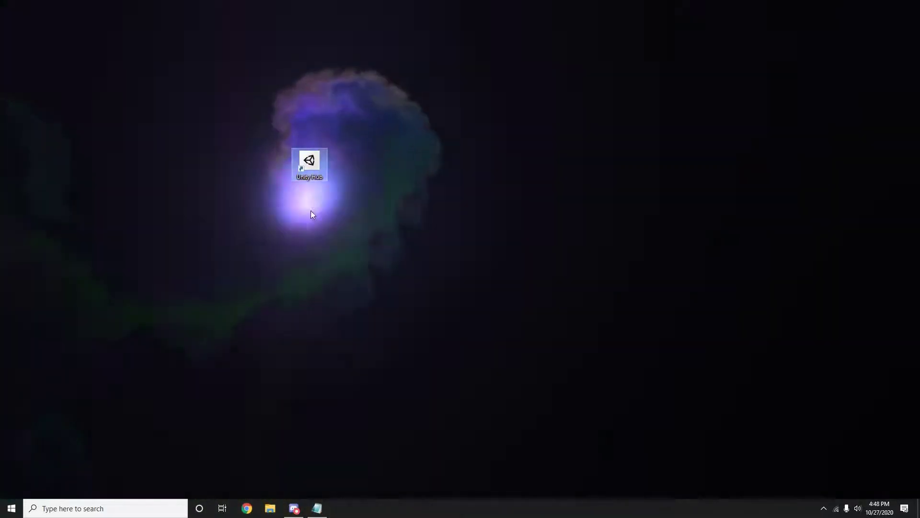
pyautogui.doubleClick(321, 168)
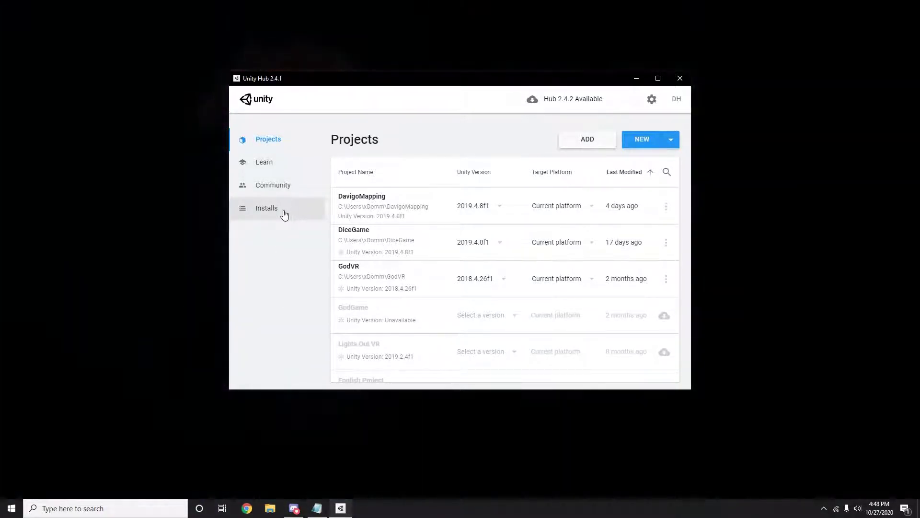
pyautogui.click(285, 215)
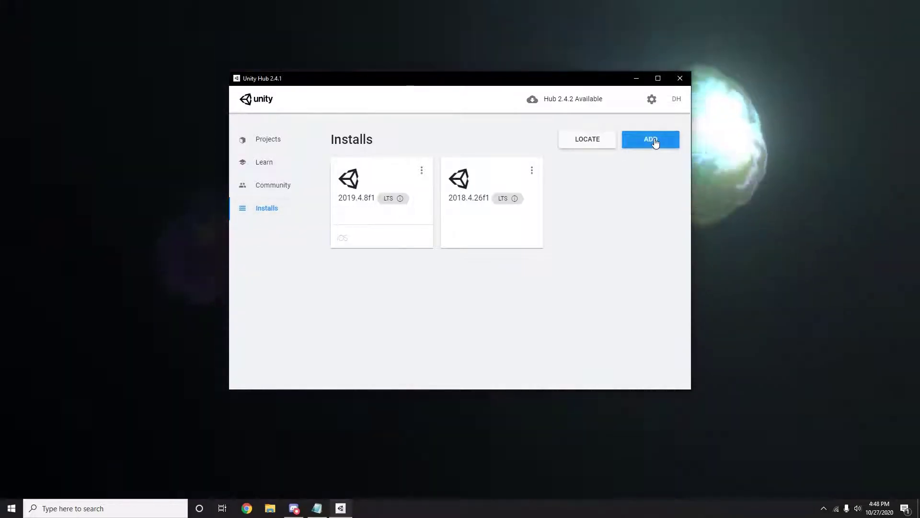
pyautogui.click(653, 143)
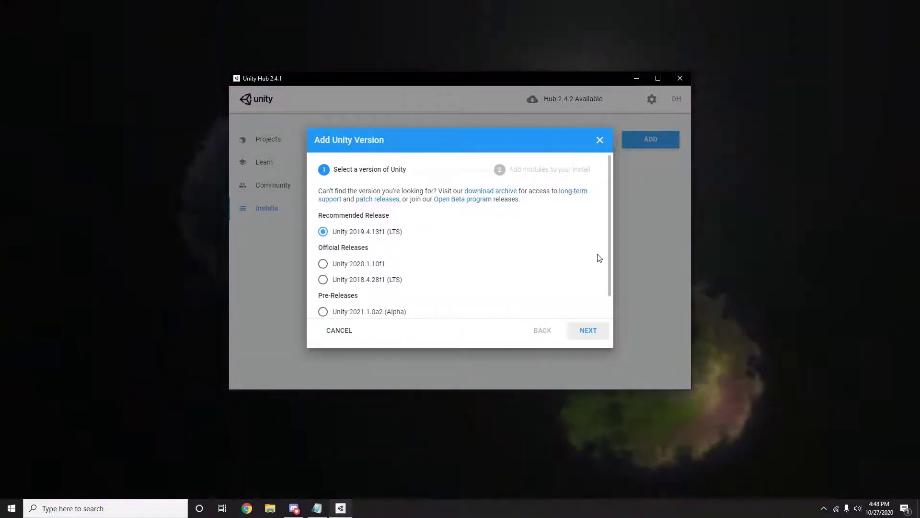
pyautogui.click(600, 140)
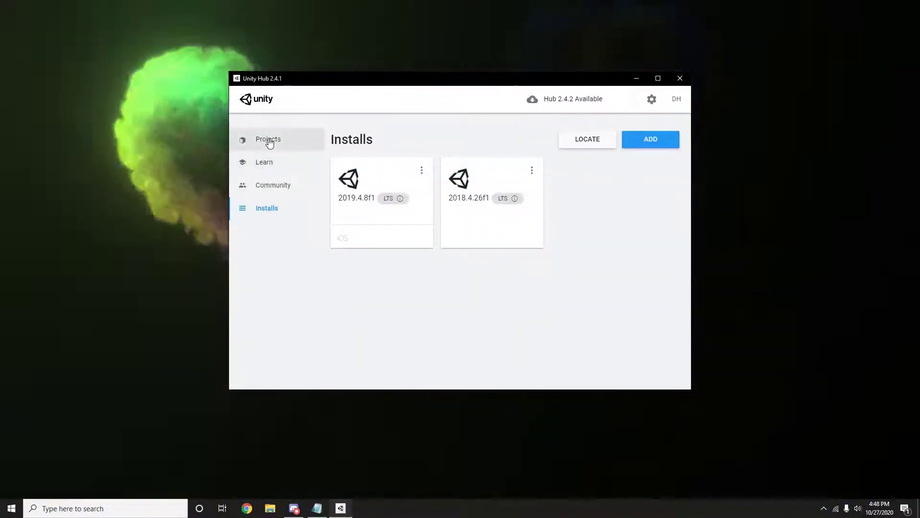
# Step: Create a new project named Davigomappingtutorial with the 3D template
pyautogui.click(270, 140)
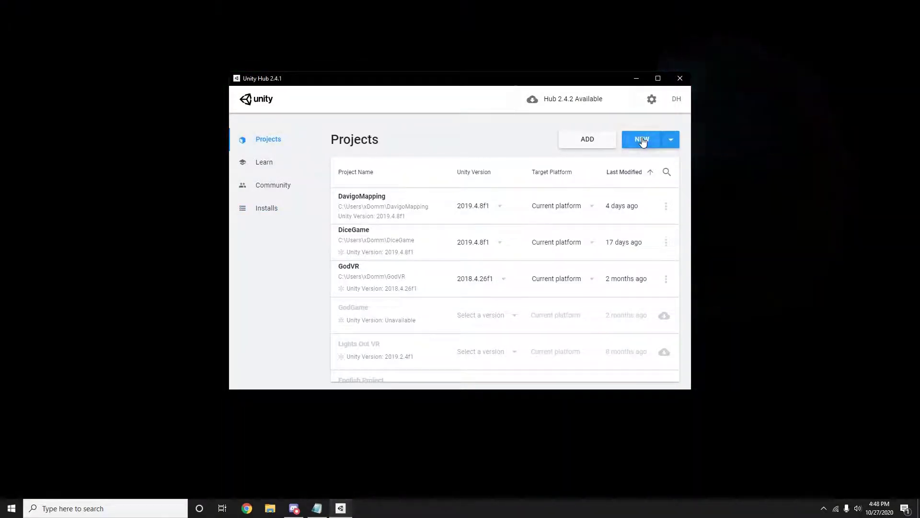
pyautogui.click(643, 141)
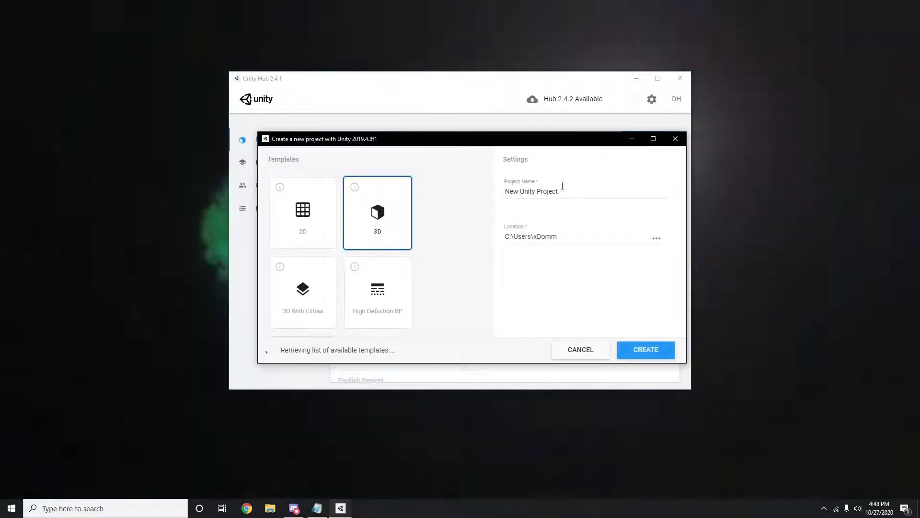
pyautogui.press('BackSpace')
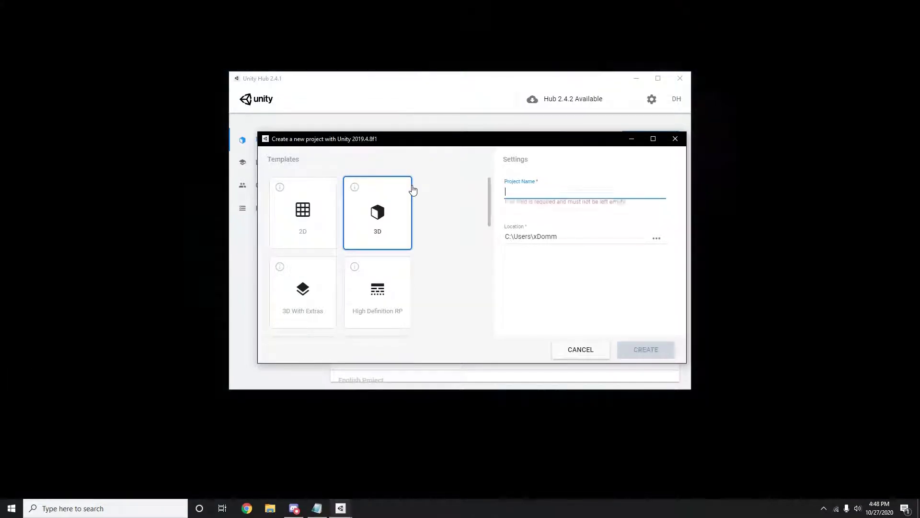
pyautogui.write('Davigomappingtutorial')
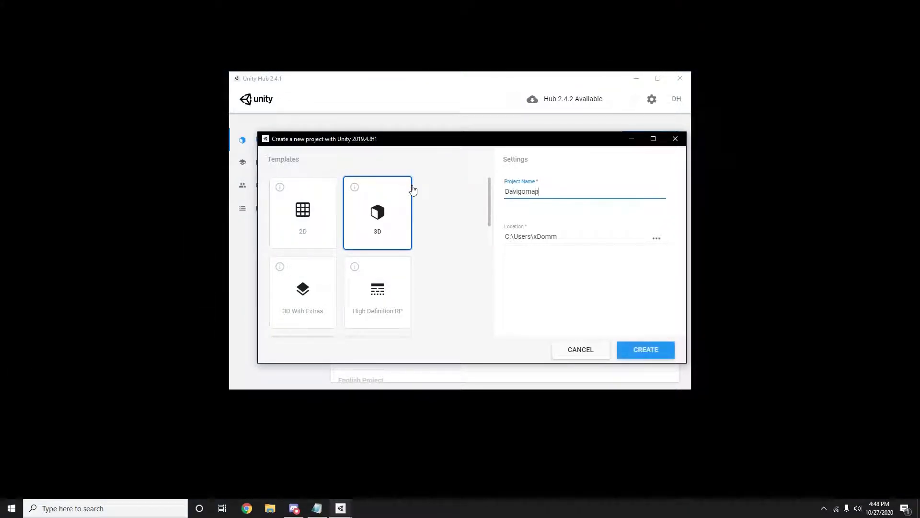
pyautogui.click(381, 226)
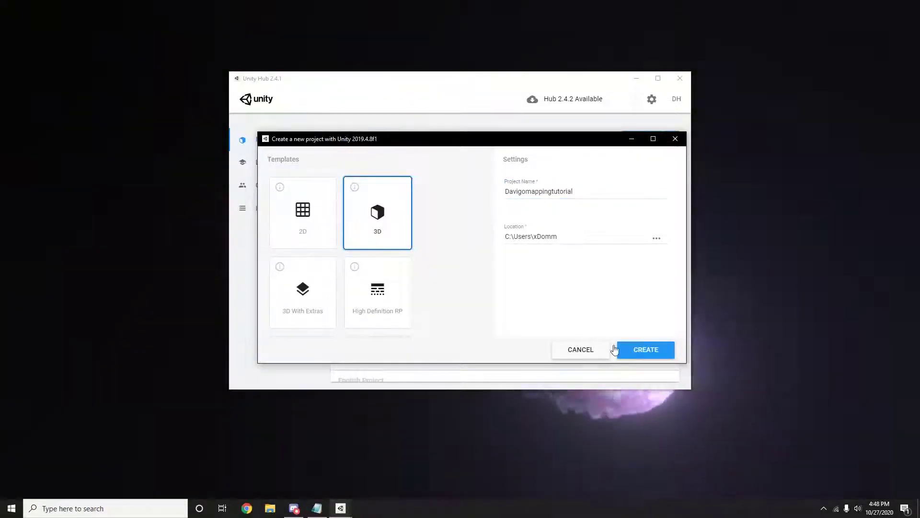
pyautogui.click(652, 351)
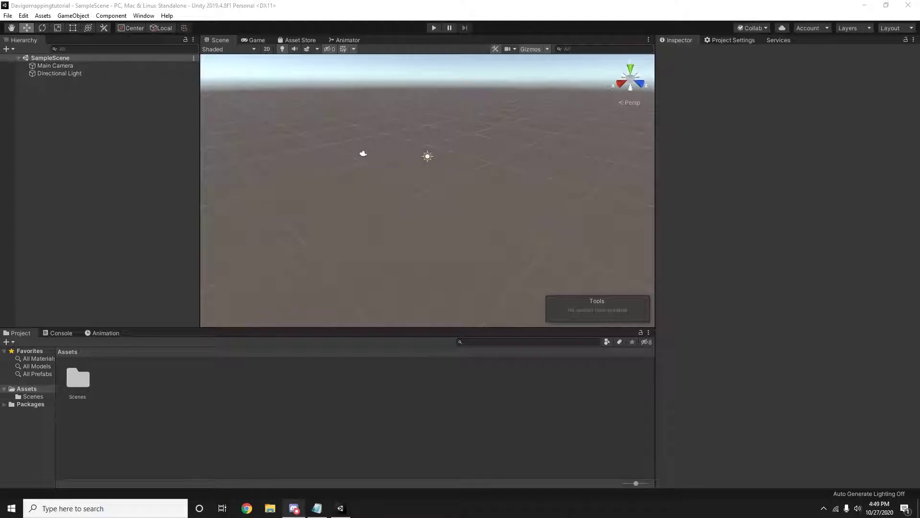
# Step: Switch to Discord and download the Davigedit Unity package, Initial Release D, from the Google Drive link in the custom-maps-faq channel
pyautogui.moveTo(0, 186); pyautogui.dragTo(305, 102)
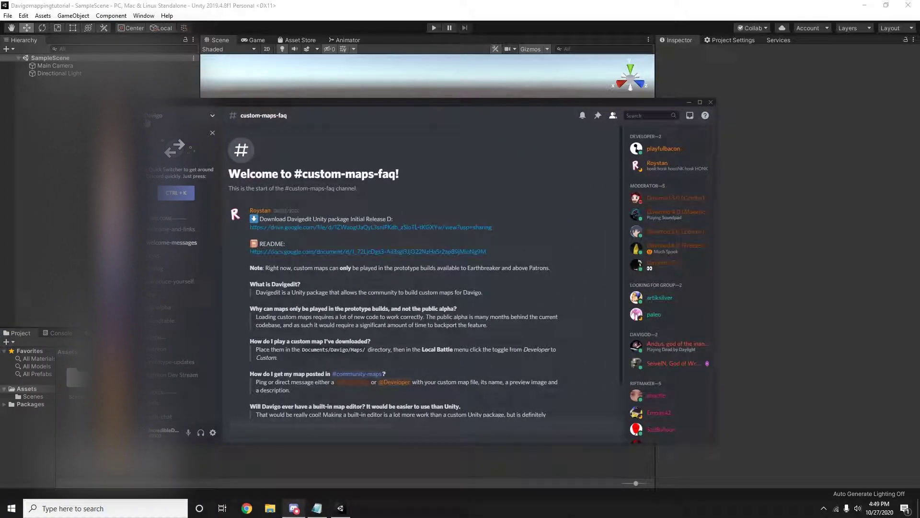
pyautogui.scroll(-5, 178, 313)
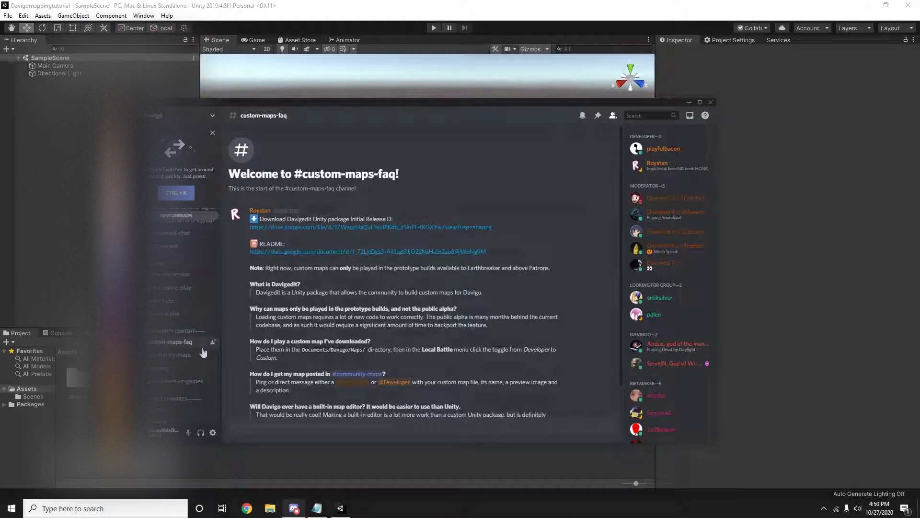
pyautogui.scroll(-2, 394, 266)
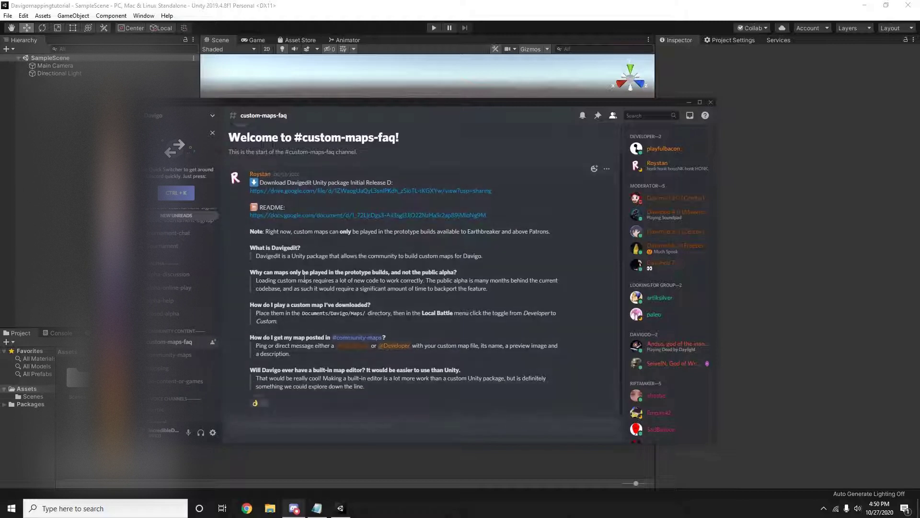
pyautogui.scroll(2, 311, 280)
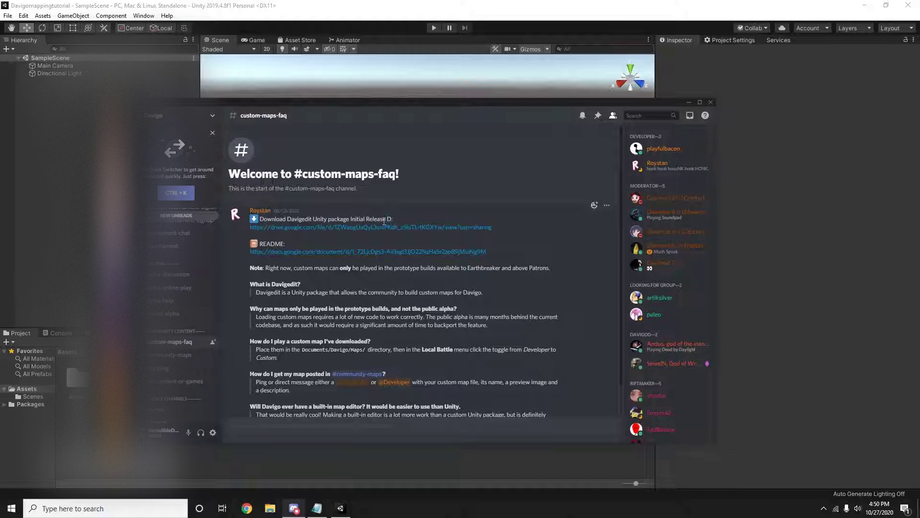
pyautogui.click(348, 228)
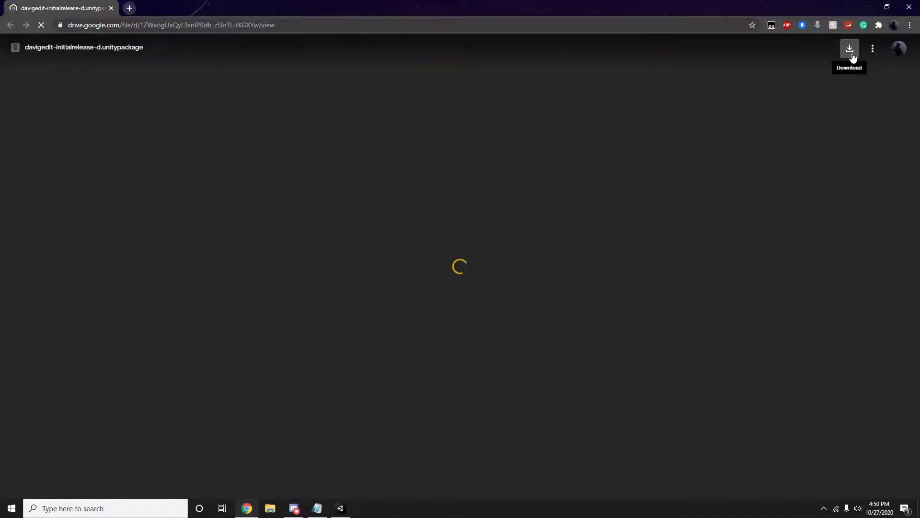
pyautogui.click(853, 55)
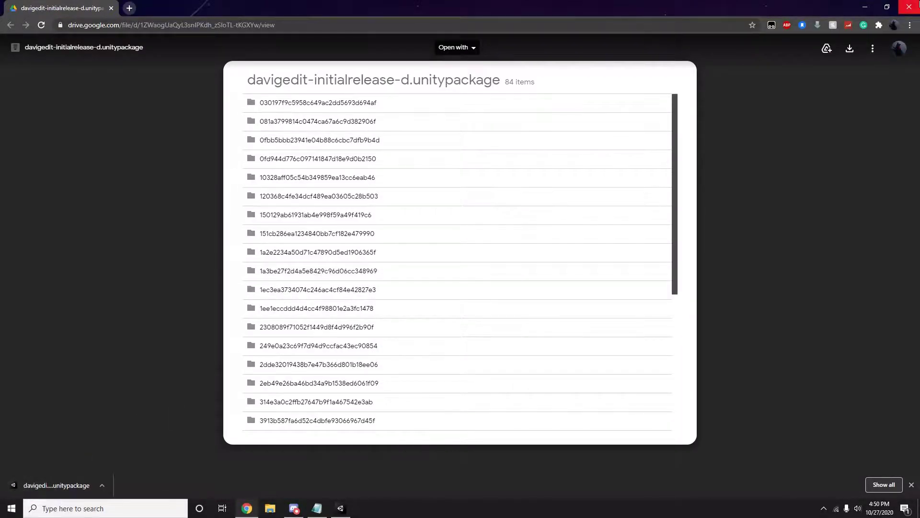
pyautogui.click(909, 7)
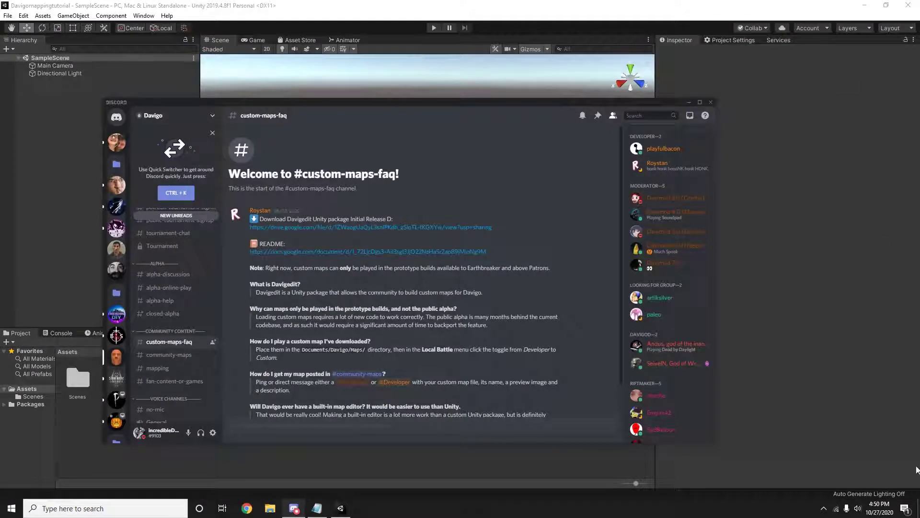
# Step: Minimize Discord and Unity, place the davigedit-initialrelease-d package on the desktop and open it for import
pyautogui.click(688, 104)
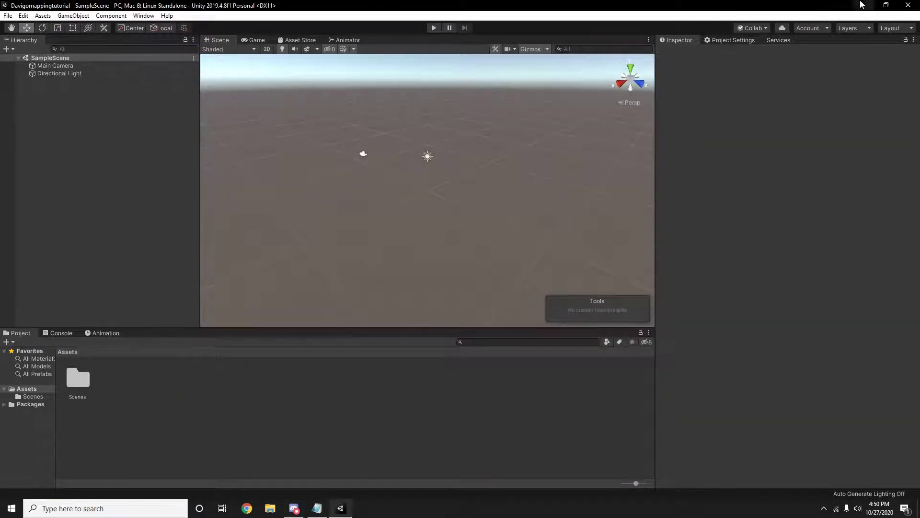
pyautogui.click(862, 5)
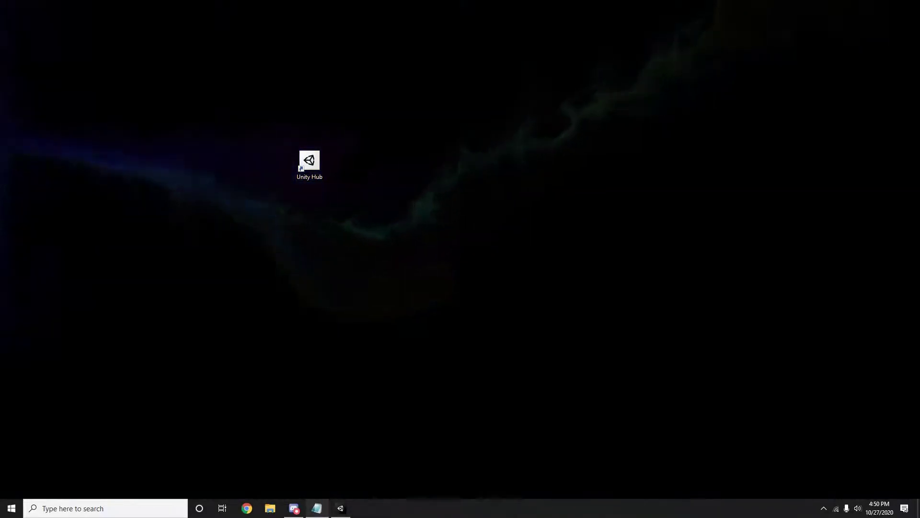
pyautogui.moveTo(0, 336); pyautogui.dragTo(364, 194)
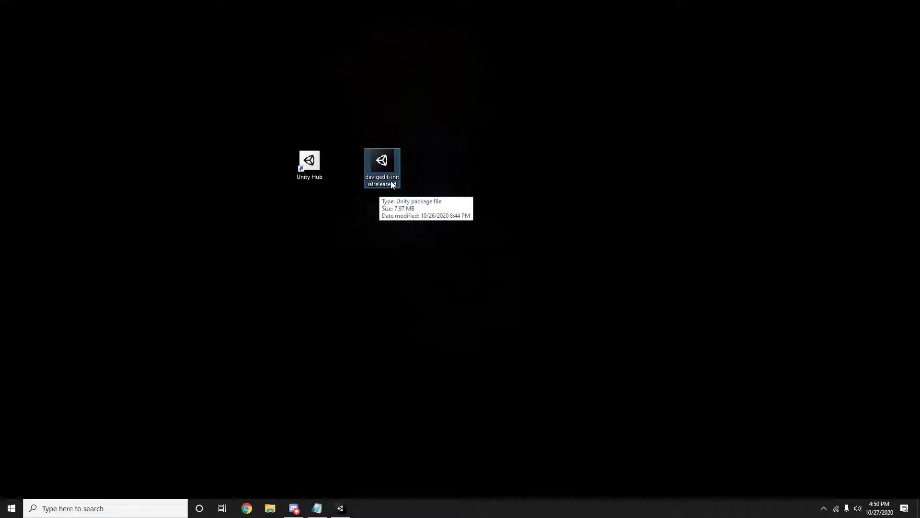
pyautogui.doubleClick(392, 184)
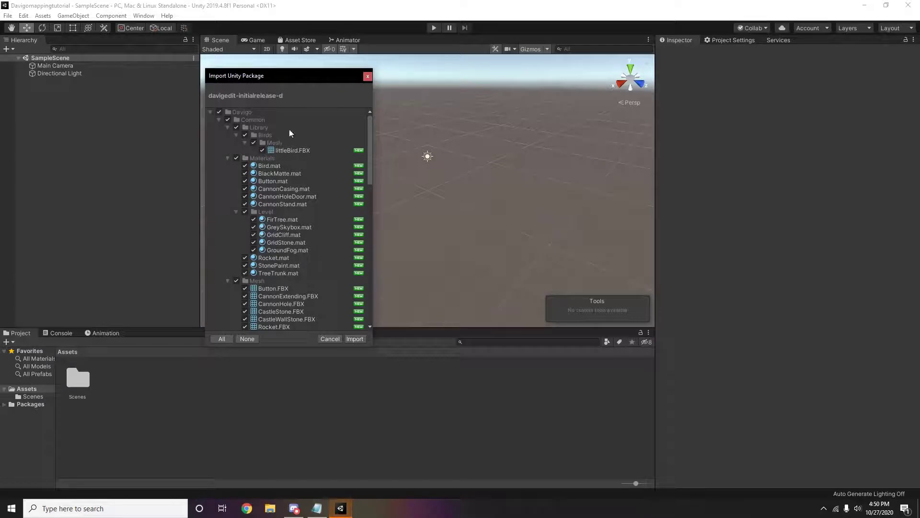
# Step: Import all items of the davigedit-initialrelease-d package and accept the proposed project settings change to Linear color space
pyautogui.moveTo(267, 73); pyautogui.dragTo(393, 48)
pyautogui.scroll(-10, 436, 226)
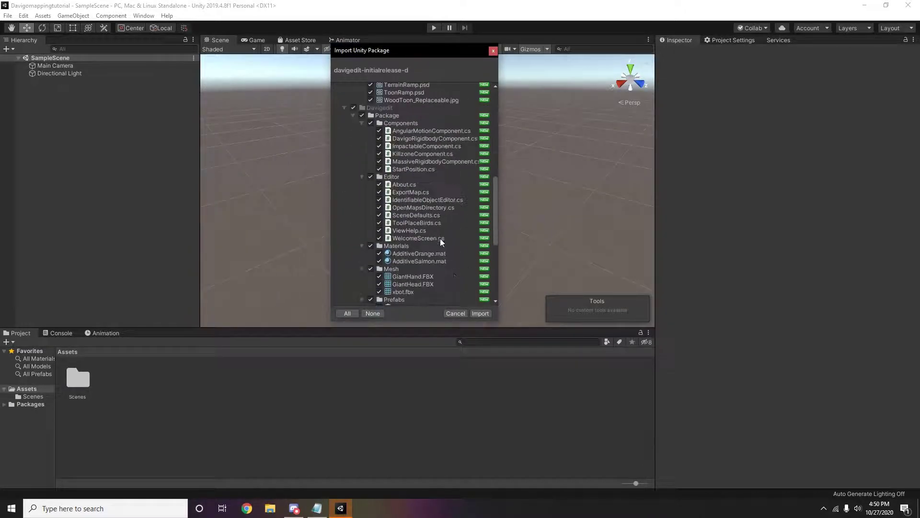
pyautogui.scroll(15, 452, 260)
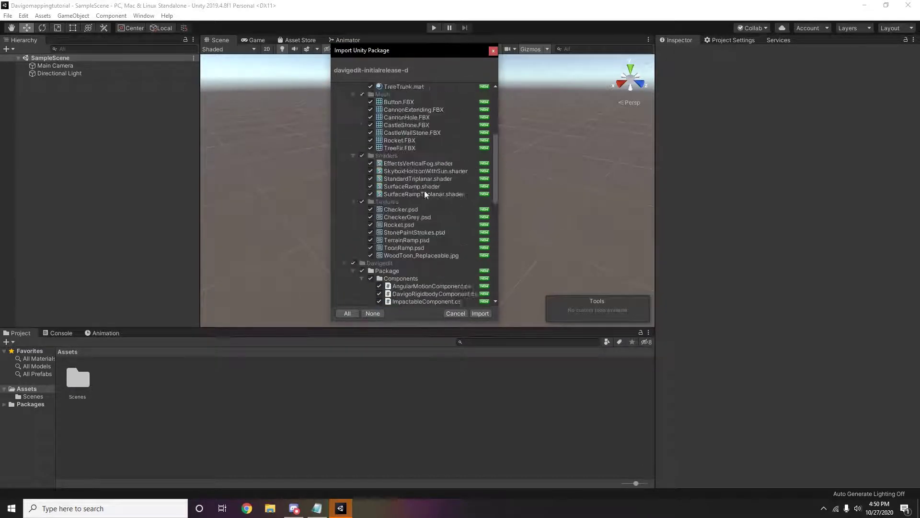
pyautogui.click(481, 313)
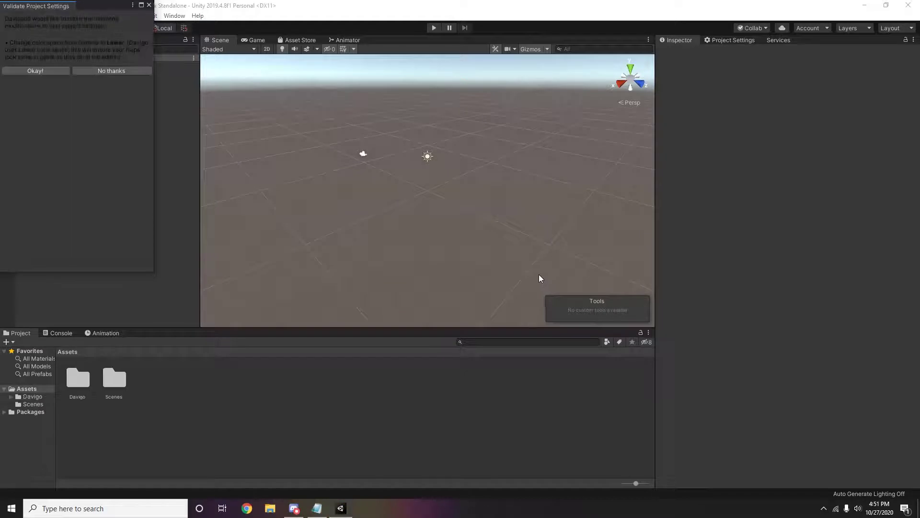
pyautogui.click(51, 71)
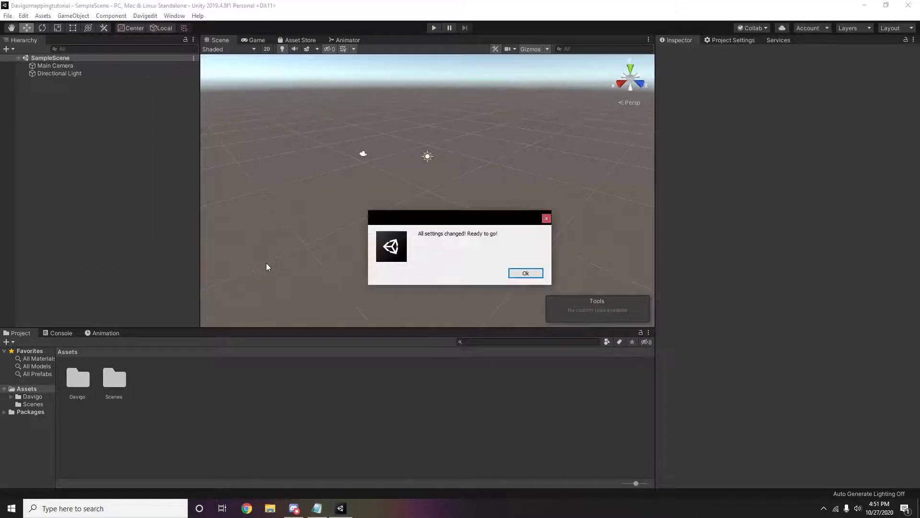
pyautogui.click(526, 274)
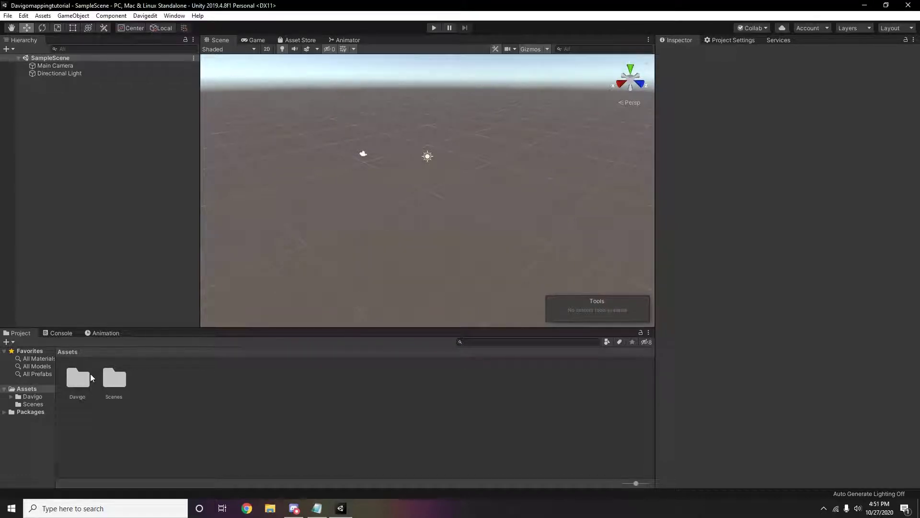
# Step: Open the SampleCustomMap scene from the Assets/Davigo/Davigedit/Package/Sample folder
pyautogui.moveTo(258, 170); pyautogui.dragTo(172, 300, button='right')
pyautogui.moveTo(286, 259); pyautogui.dragTo(268, 272, button='right')
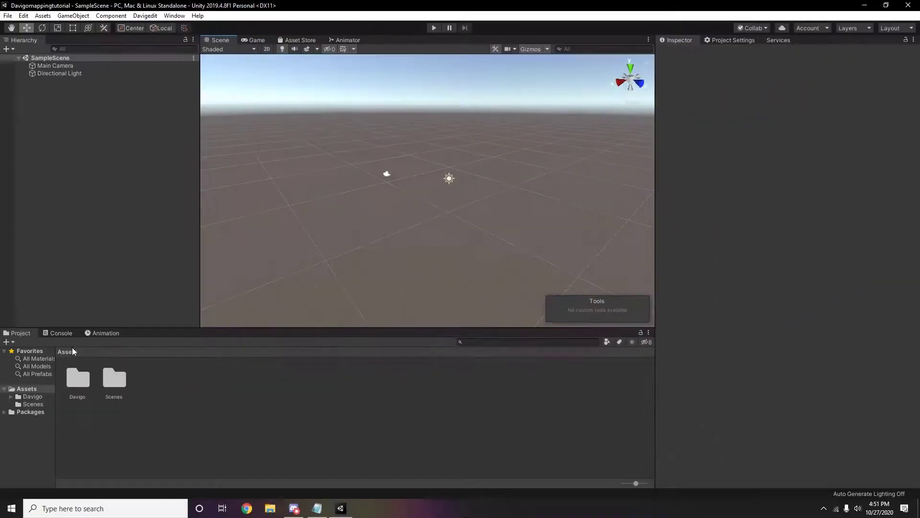
pyautogui.doubleClick(83, 389)
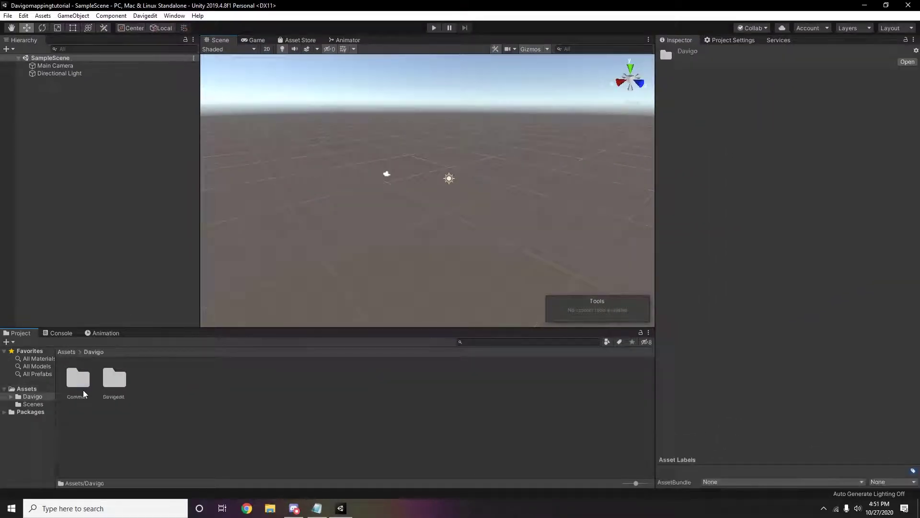
pyautogui.doubleClick(113, 387)
pyautogui.doubleClick(86, 396)
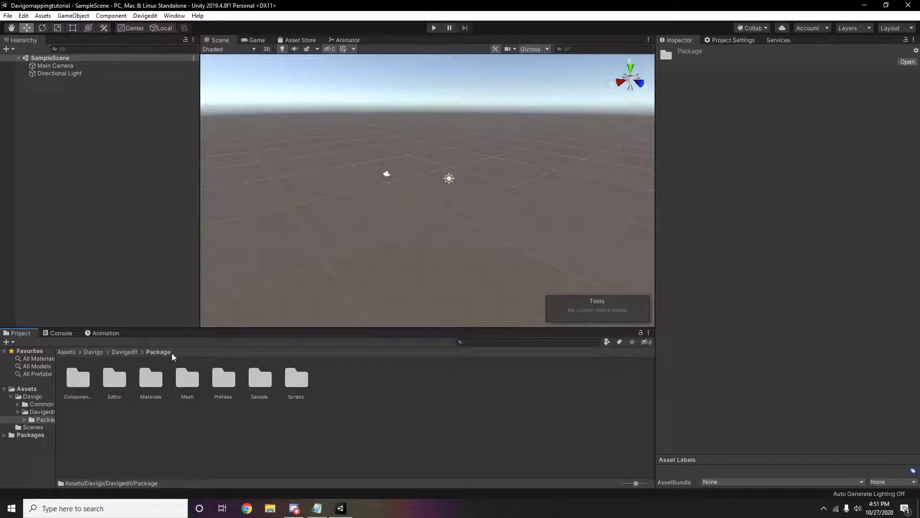
pyautogui.doubleClick(262, 381)
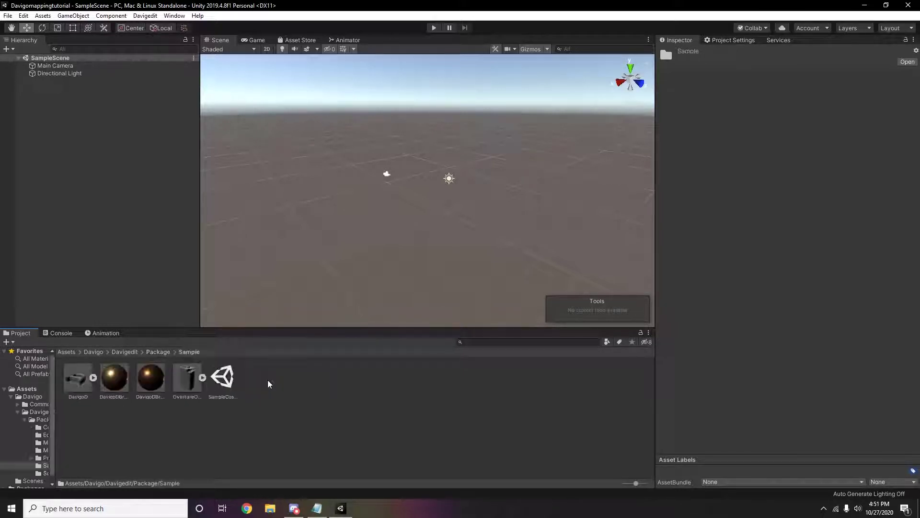
pyautogui.doubleClick(225, 381)
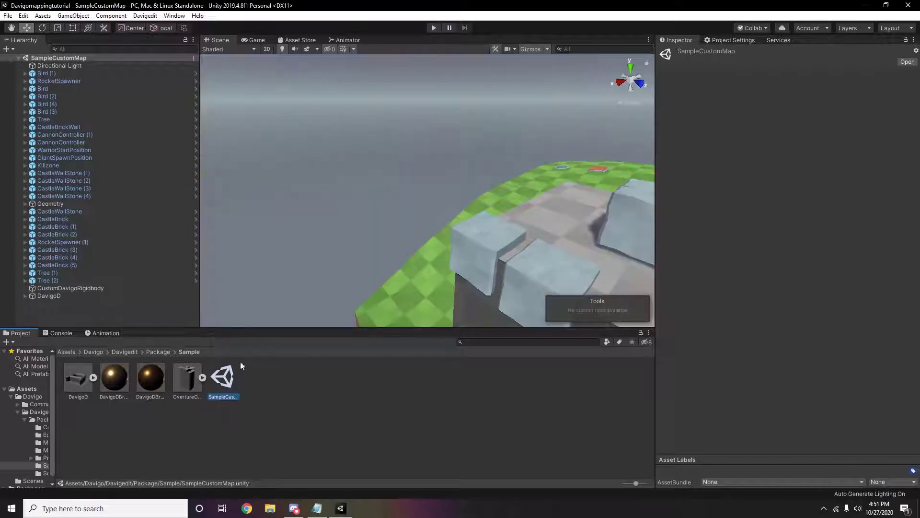
# Step: Examine the sample map's bridge, castle blocks and other placed objects from several angles, selecting a few of them
pyautogui.keyDown('alt'); pyautogui.moveTo(422, 244); pyautogui.dragTo(364, 197); pyautogui.keyUp('alt')
pyautogui.moveTo(514, 196); pyautogui.dragTo(405, 185, button='right')
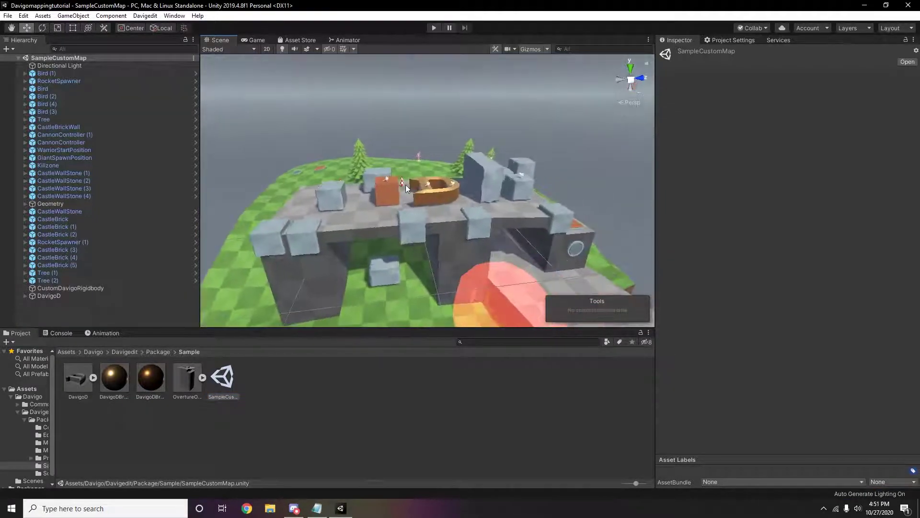
pyautogui.click(381, 194)
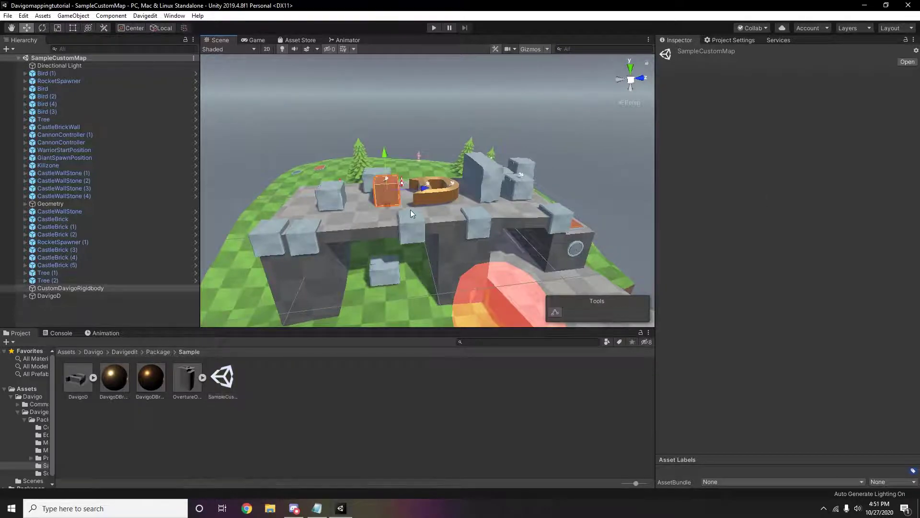
pyautogui.moveTo(427, 212); pyautogui.dragTo(551, 178, button='right')
pyautogui.click(377, 247)
pyautogui.click(446, 223)
pyautogui.click(522, 261)
pyautogui.moveTo(500, 140); pyautogui.dragTo(625, 187, button='right')
pyautogui.moveTo(430, 186); pyautogui.dragTo(425, 150, button='right')
pyautogui.moveTo(370, 162); pyautogui.dragTo(328, 171, button='right')
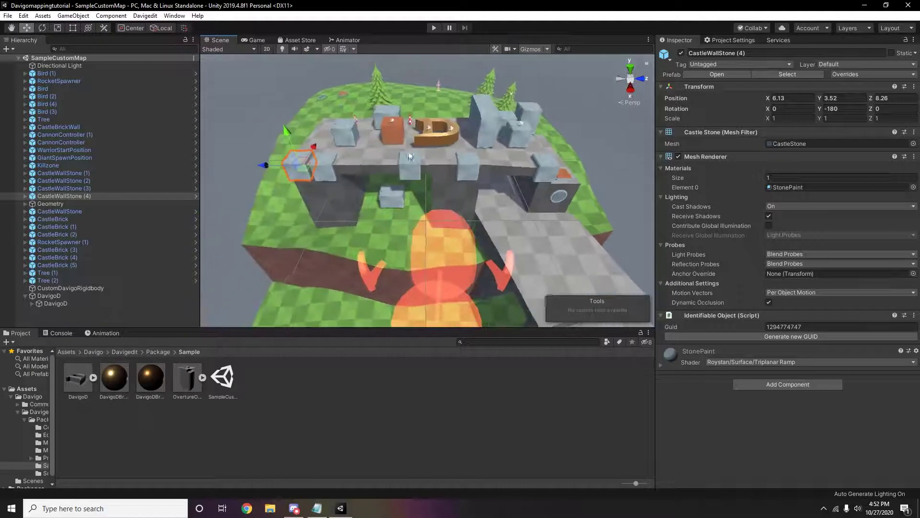
# Step: Move CastleWallStone (3) along the edge of the bridge to about Z 14.4
pyautogui.click(330, 172)
pyautogui.moveTo(330, 173); pyautogui.dragTo(348, 172)
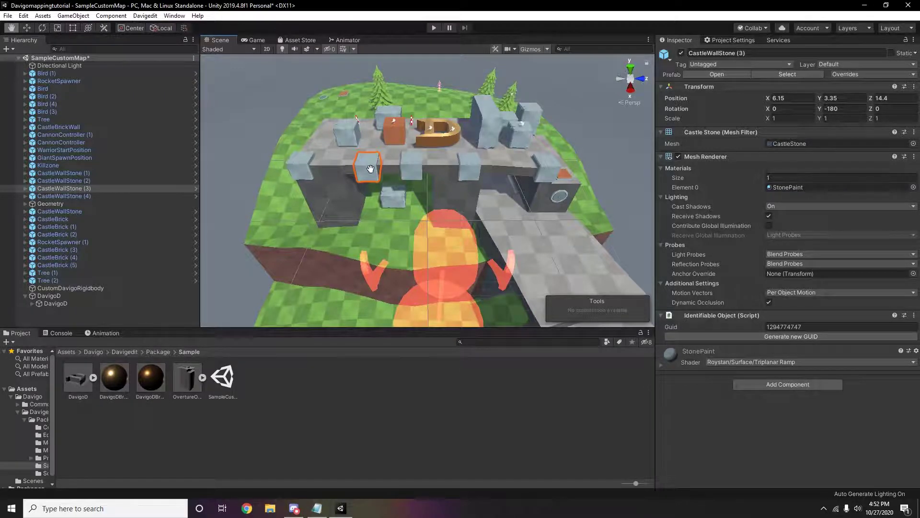
pyautogui.moveTo(371, 169); pyautogui.dragTo(338, 154)
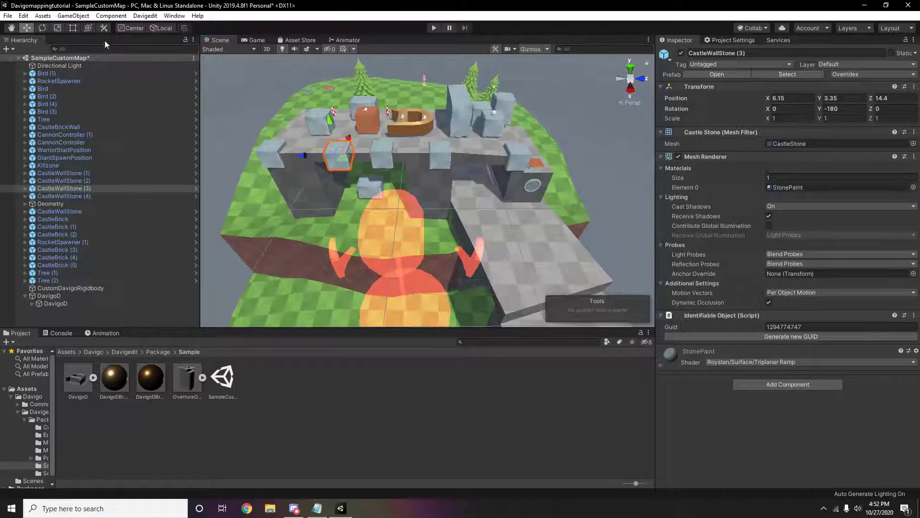
# Step: Rotate CastleWallStone (3) about its vertical axis to about -215° and try the Scale tool on it
pyautogui.click(323, 163)
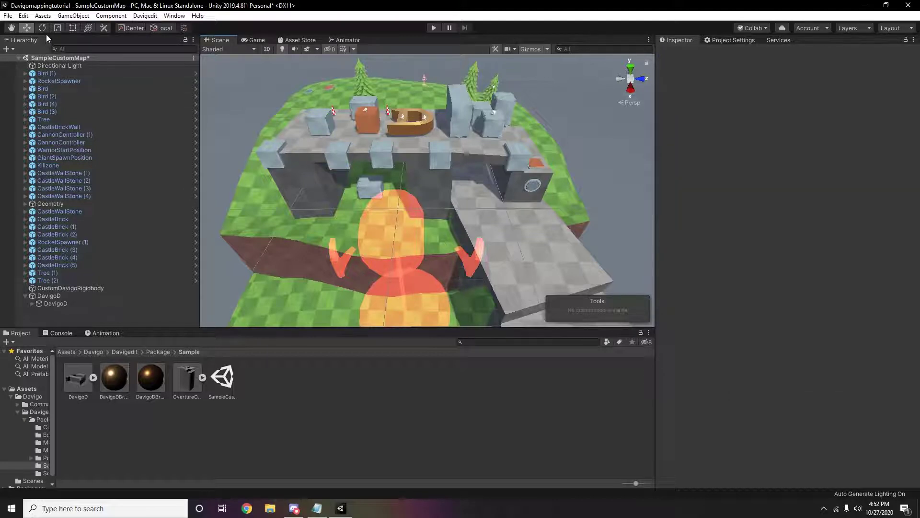
pyautogui.click(334, 155)
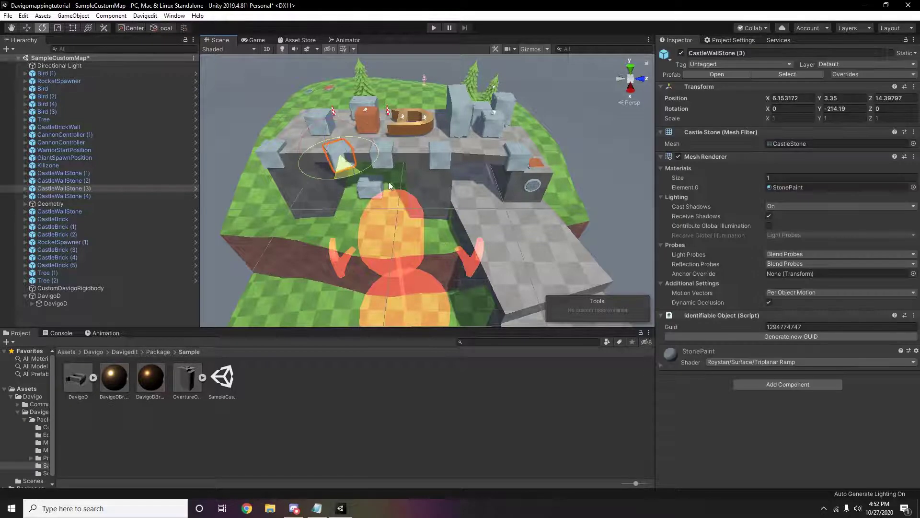
pyautogui.moveTo(390, 182); pyautogui.dragTo(387, 180)
pyautogui.click(62, 29)
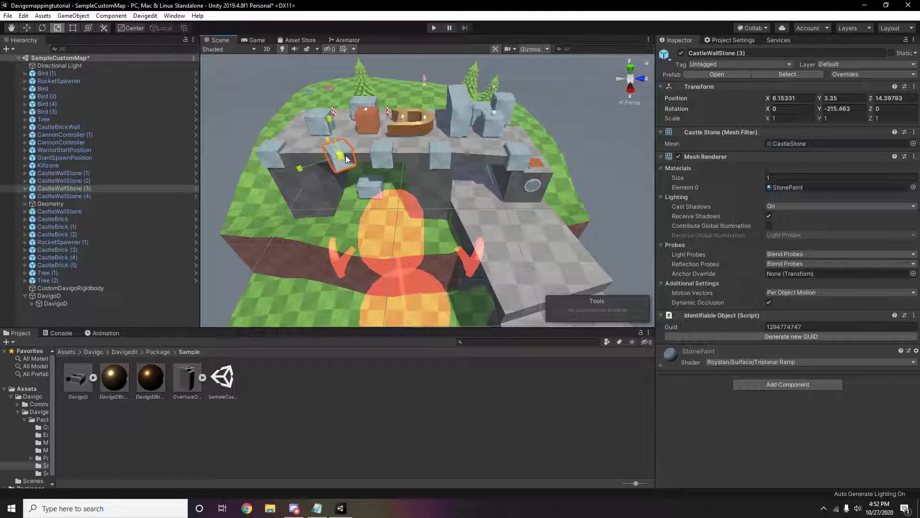
pyautogui.moveTo(346, 155)
pyautogui.mouseDown()
pyautogui.moveTo(334, 124)
pyautogui.moveTo(343, 151)
pyautogui.mouseUp()
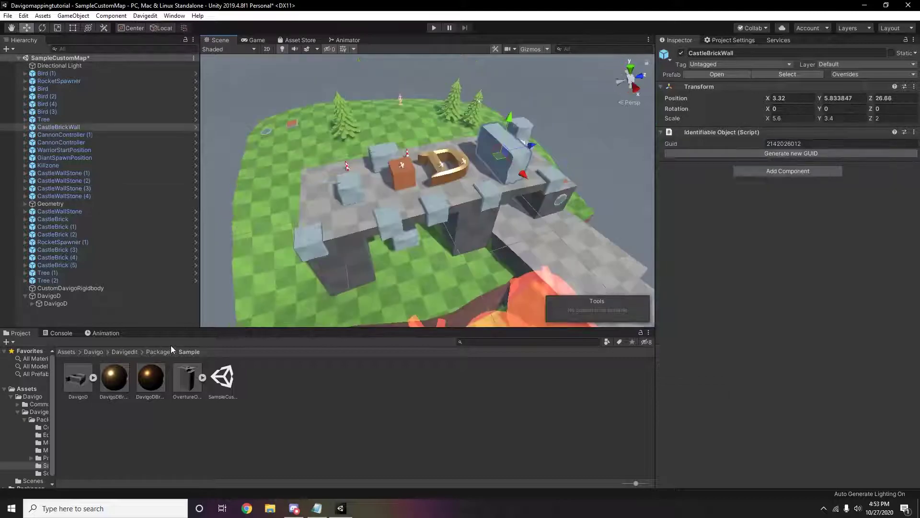
# Step: Go back up to the project's Assets folder and open its Scenes folder
pyautogui.click(169, 352)
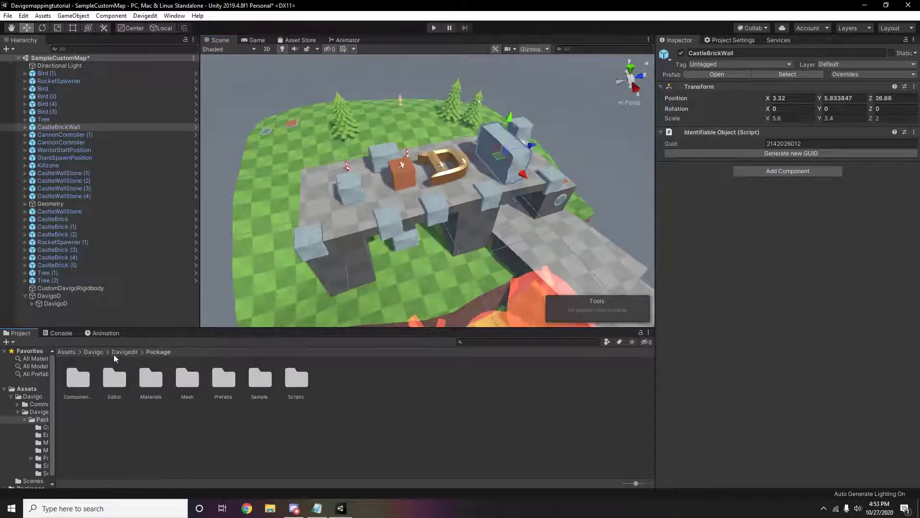
pyautogui.click(115, 353)
pyautogui.click(86, 352)
pyautogui.click(66, 352)
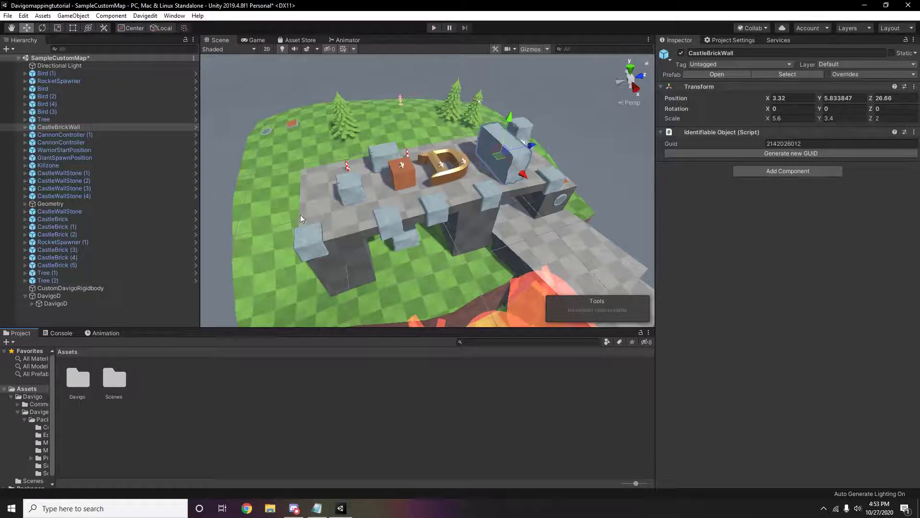
pyautogui.moveTo(300, 215); pyautogui.dragTo(442, 266, button='right')
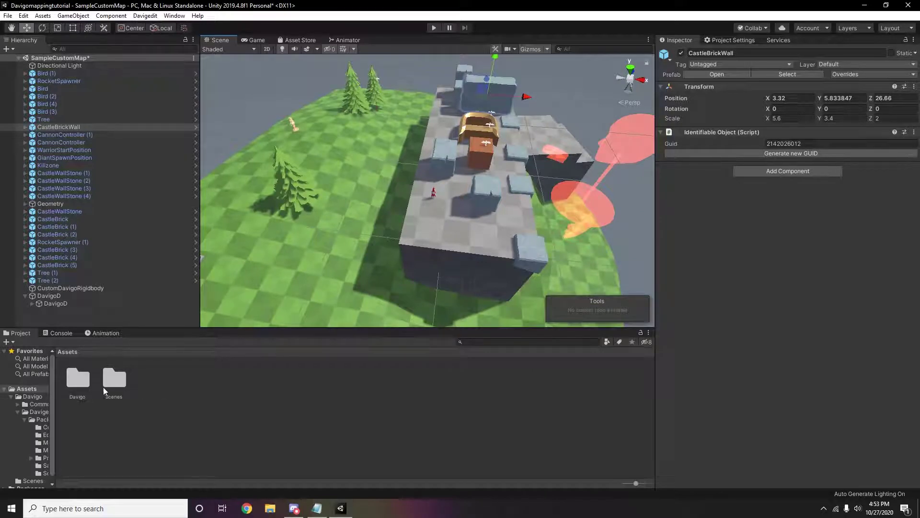
pyautogui.doubleClick(119, 387)
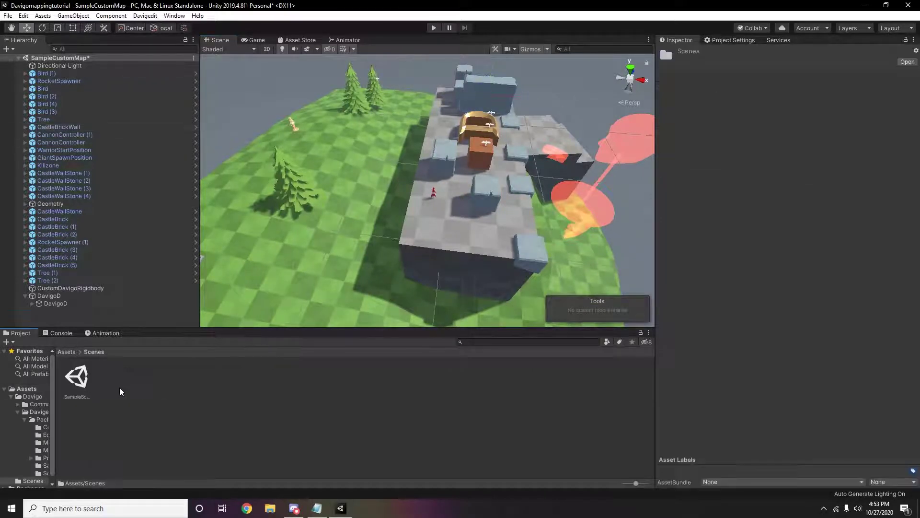
# Step: Create a new scene named DavigoMap in the Assets/Scenes folder
pyautogui.rightClick(120, 387)
pyautogui.moveTo(146, 155)
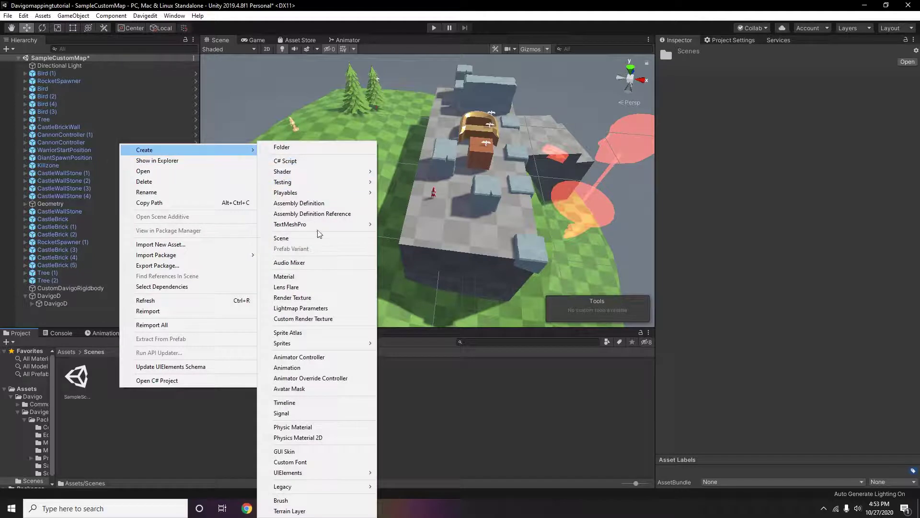
pyautogui.click(281, 238)
pyautogui.write('Davi')
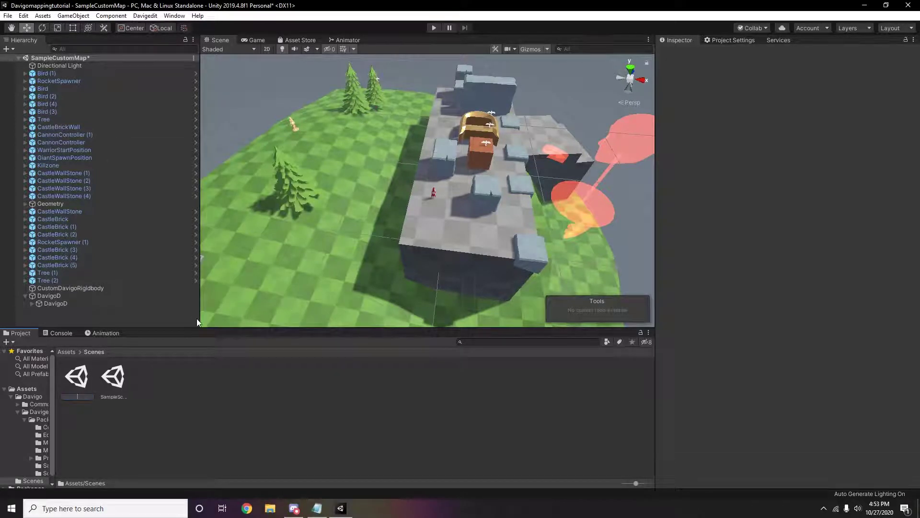
pyautogui.write('goMap')
pyautogui.press('Return')
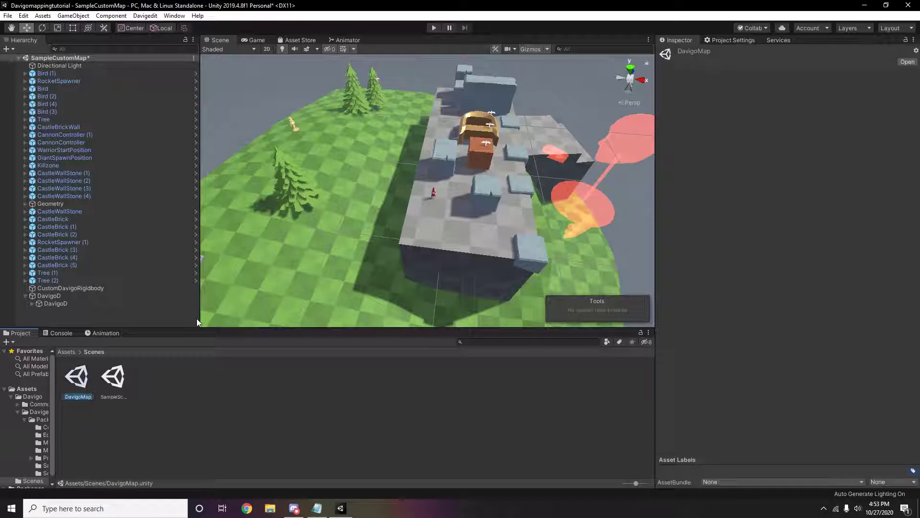
# Step: Open the DavigoMap scene, saving the changes made to SampleCustomMap
pyautogui.doubleClick(79, 386)
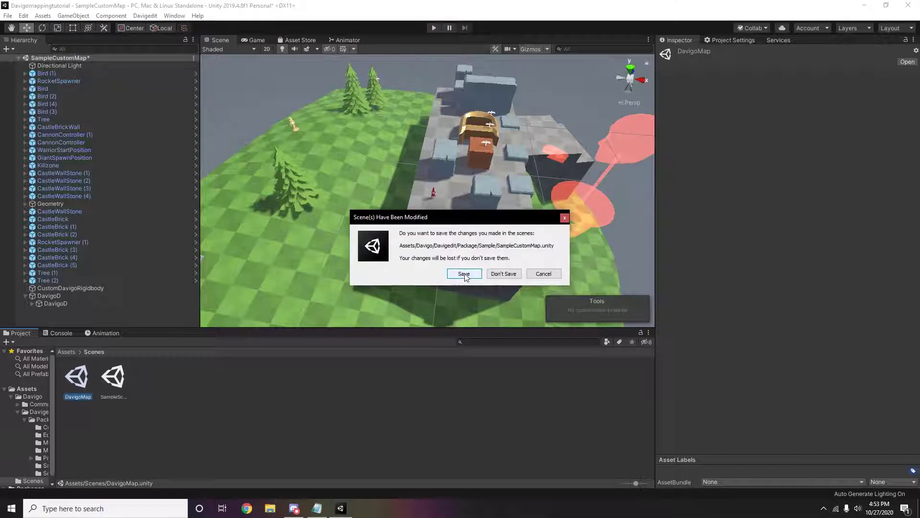
pyautogui.click(464, 272)
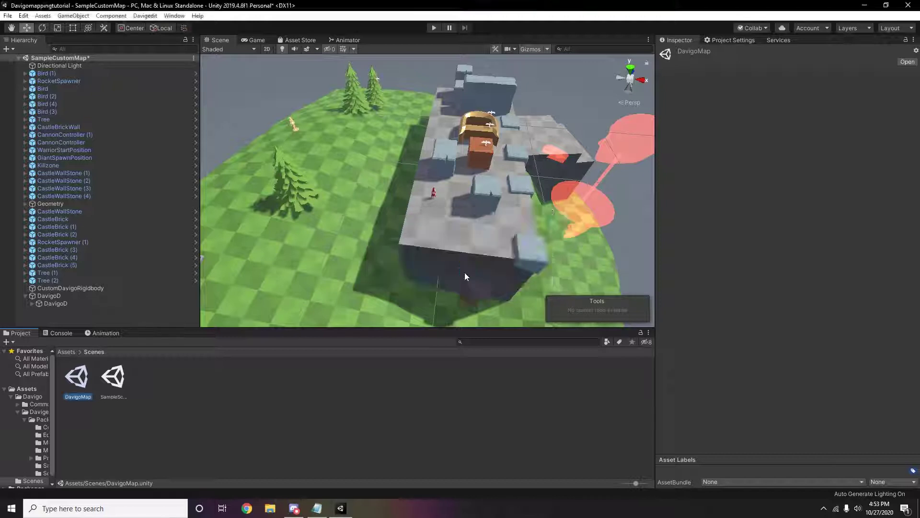
pyautogui.click(486, 272)
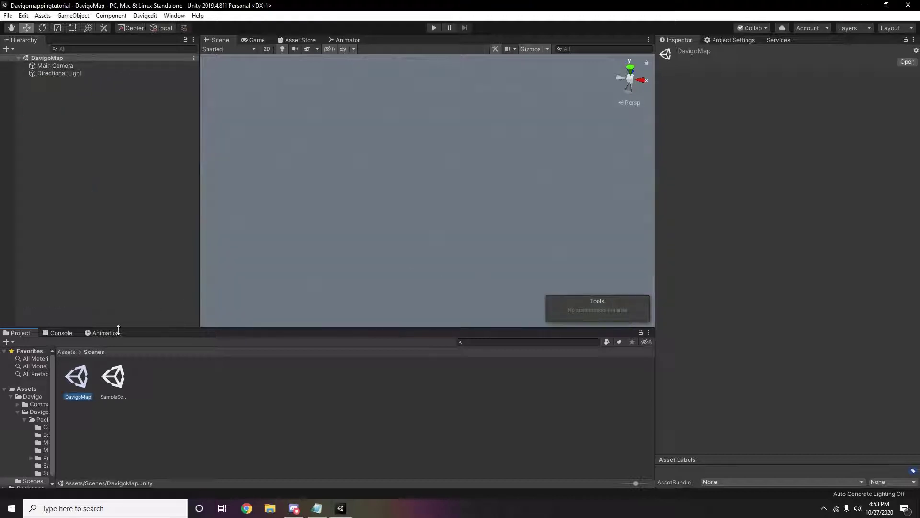
# Step: Delete the Main Camera from the DavigoMap scene and return to the Assets folder
pyautogui.click(73, 65)
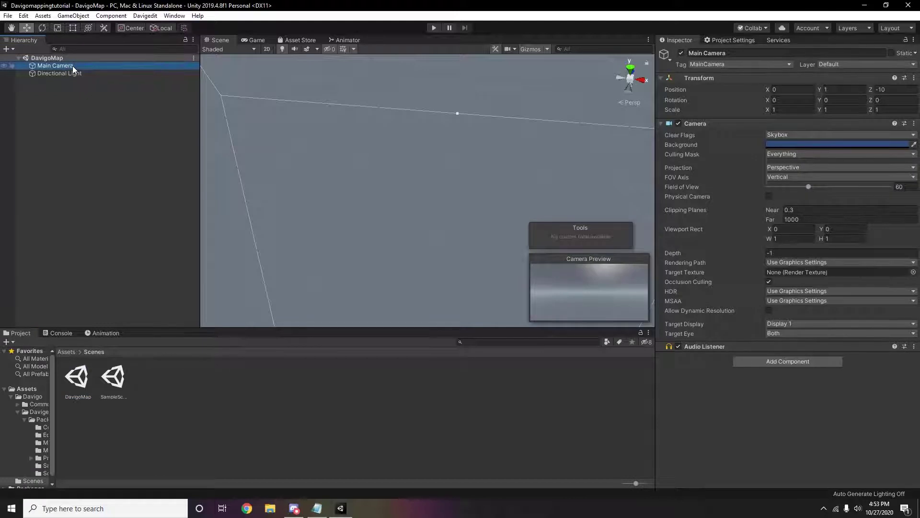
pyautogui.press('Delete')
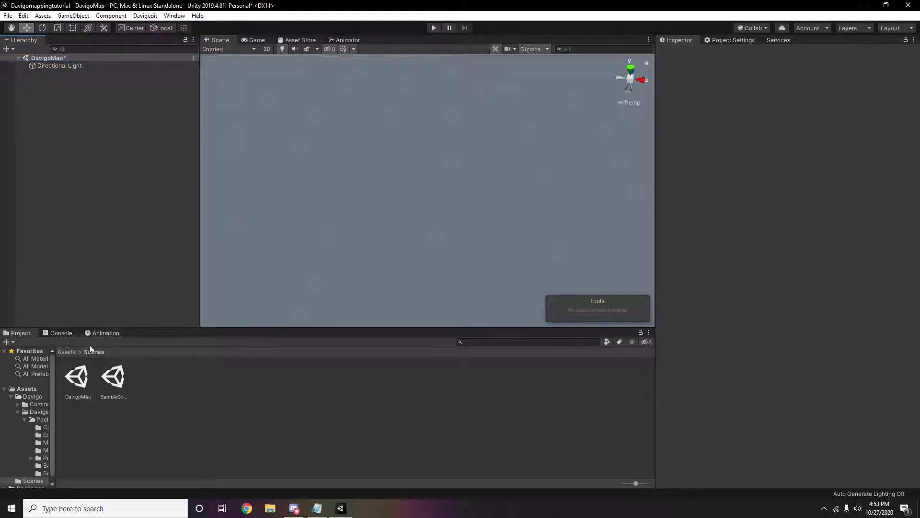
pyautogui.click(66, 352)
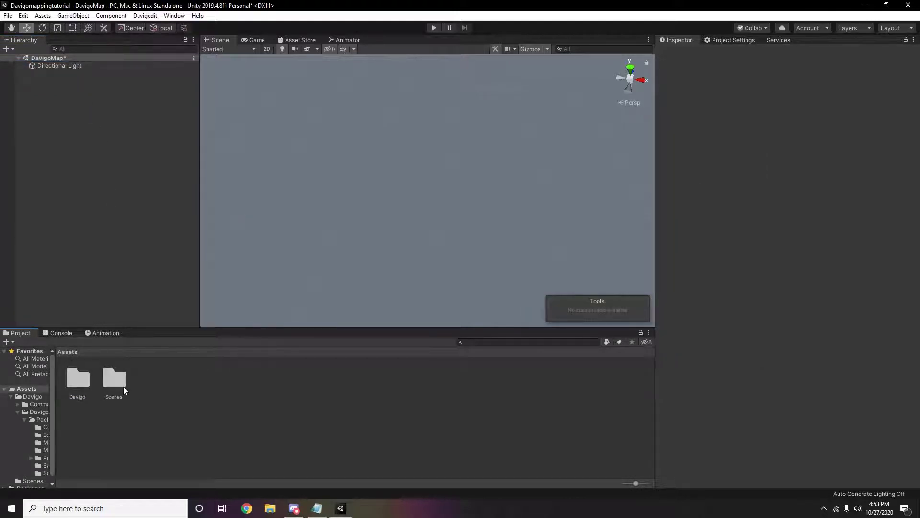
# Step: Add a 3D cube to the scene and scale it into a flat slab of about 11.5 × 0.96 × 7.2
pyautogui.moveTo(334, 213); pyautogui.dragTo(422, 169, button='right')
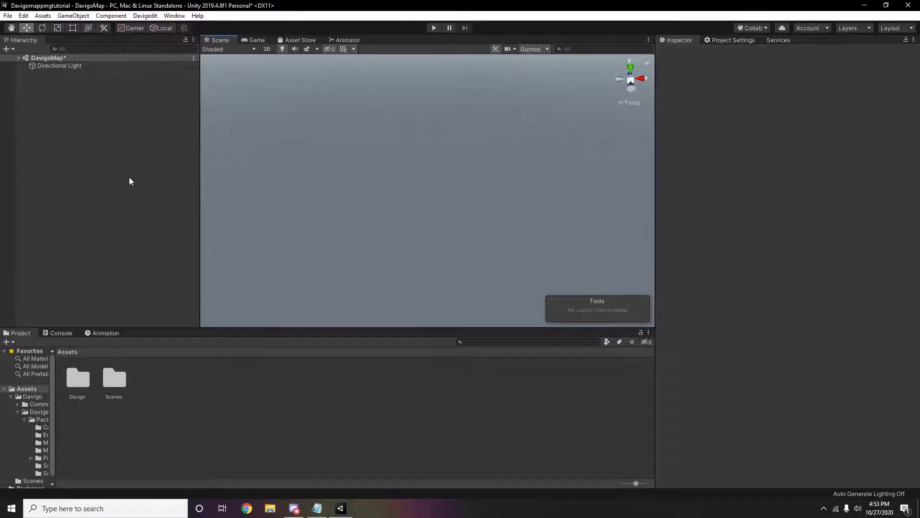
pyautogui.rightClick(77, 214)
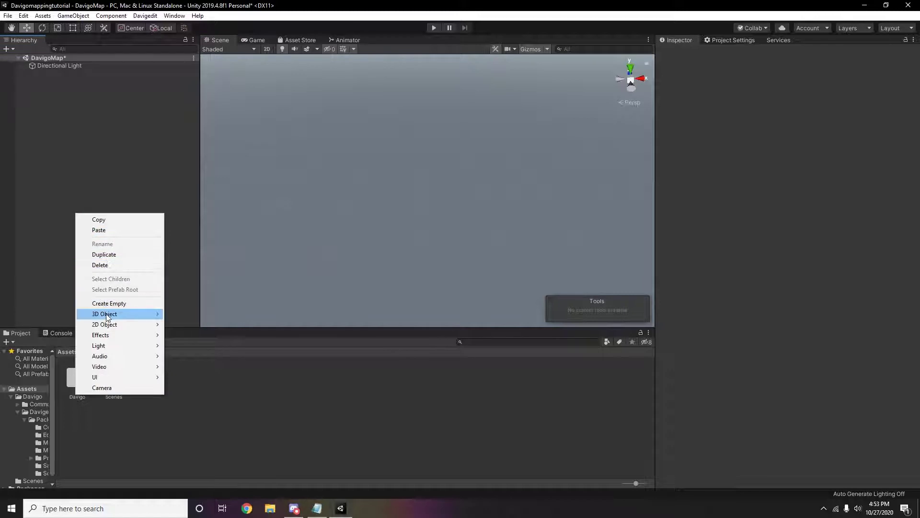
pyautogui.moveTo(119, 317)
pyautogui.click(177, 315)
pyautogui.press('r')
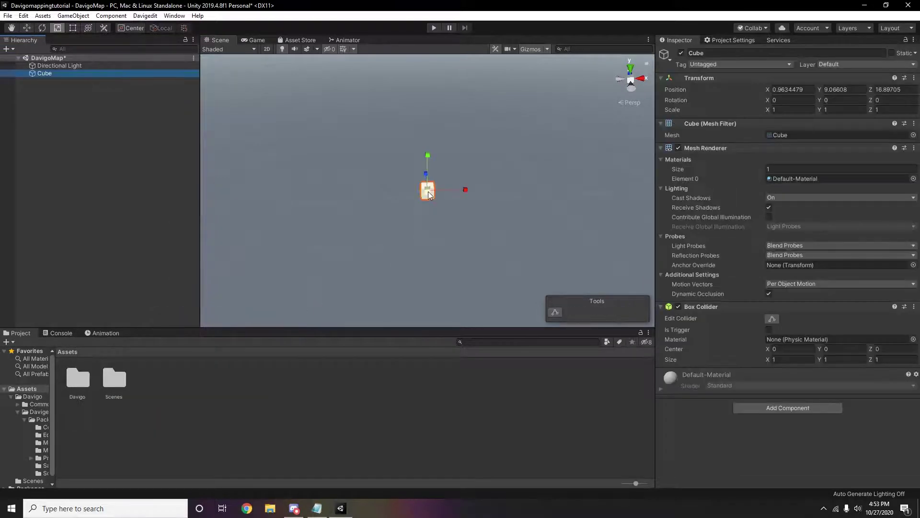
pyautogui.moveTo(428, 191); pyautogui.dragTo(550, 206)
pyautogui.moveTo(427, 156); pyautogui.dragTo(555, 207)
pyautogui.moveTo(426, 173); pyautogui.dragTo(426, 155)
pyautogui.rightClick(58, 115)
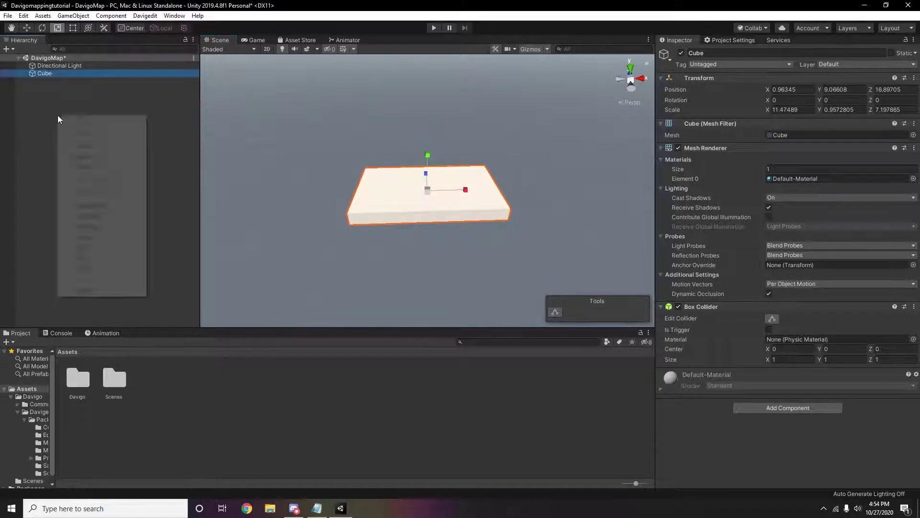
pyautogui.moveTo(102, 219)
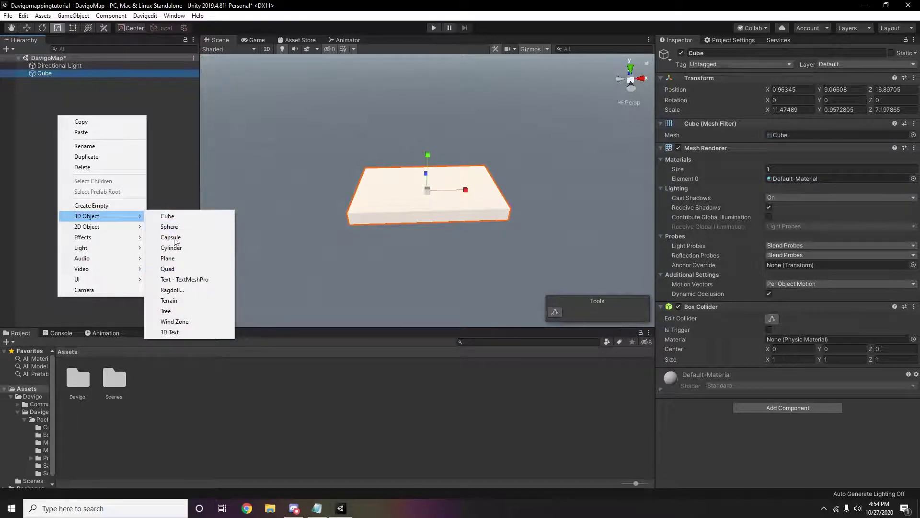
pyautogui.click(174, 179)
# Step: Rescale the cube slab to about 8.3 on X and 16.6 on Z to form a long platform
pyautogui.click(393, 188)
pyautogui.moveTo(385, 223); pyautogui.dragTo(318, 180, button='right')
pyautogui.press('w')
pyautogui.press('d')
pyautogui.moveTo(344, 164); pyautogui.dragTo(374, 157)
pyautogui.moveTo(291, 210); pyautogui.dragTo(350, 210, button='right')
pyautogui.press('a')
pyautogui.moveTo(385, 177); pyautogui.dragTo(397, 153)
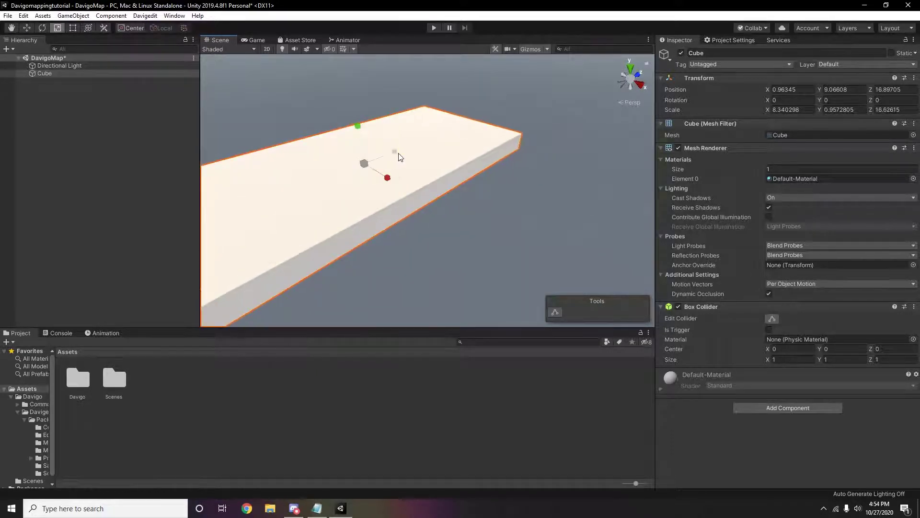
# Step: Deselect the platform and inspect its shape from several angles
pyautogui.press('s')
pyautogui.press('a')
pyautogui.moveTo(401, 223); pyautogui.dragTo(289, 178, button='right')
pyautogui.click(151, 206)
pyautogui.press('w')
pyautogui.moveTo(330, 144); pyautogui.dragTo(428, 161, button='right')
pyautogui.press('a')
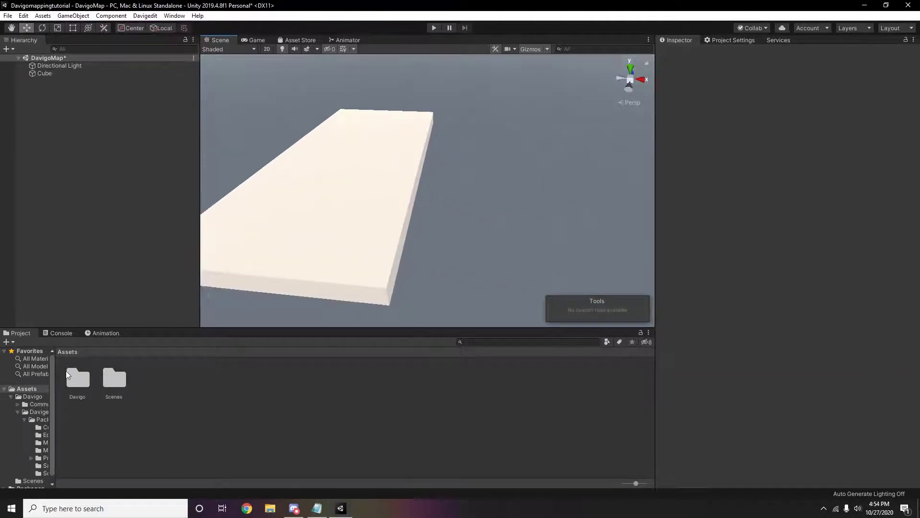
pyautogui.moveTo(330, 228); pyautogui.dragTo(384, 224, button='right')
pyautogui.moveTo(271, 265); pyautogui.dragTo(236, 263, button='right')
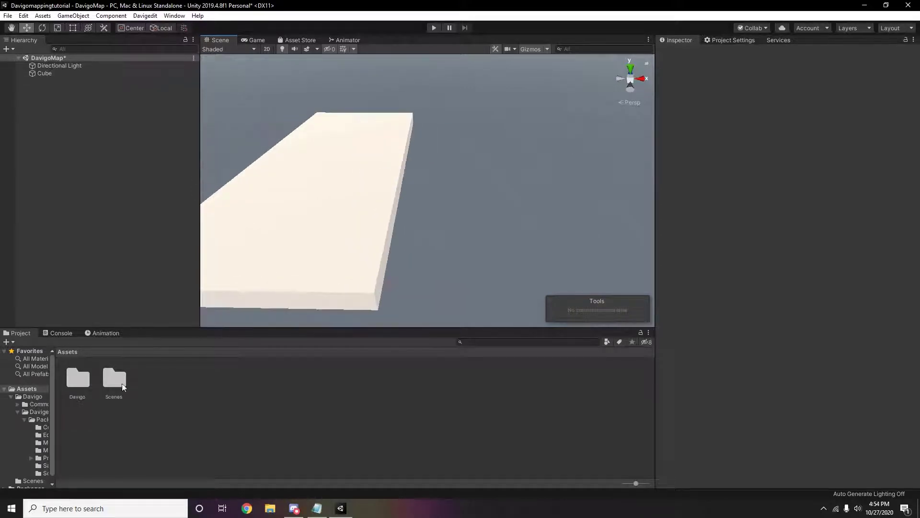
# Step: Open the Prefabs folder under Assets/Davigo/Davigedit/Package
pyautogui.doubleClick(79, 381)
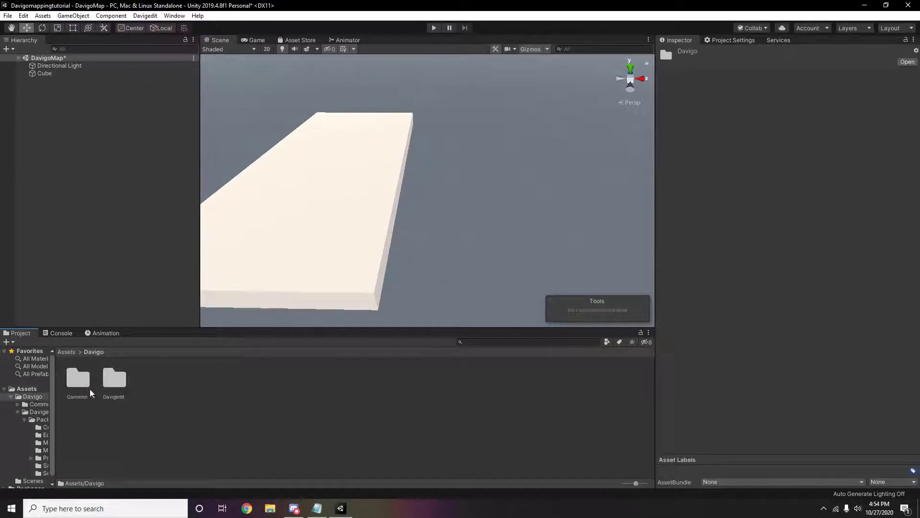
pyautogui.doubleClick(114, 380)
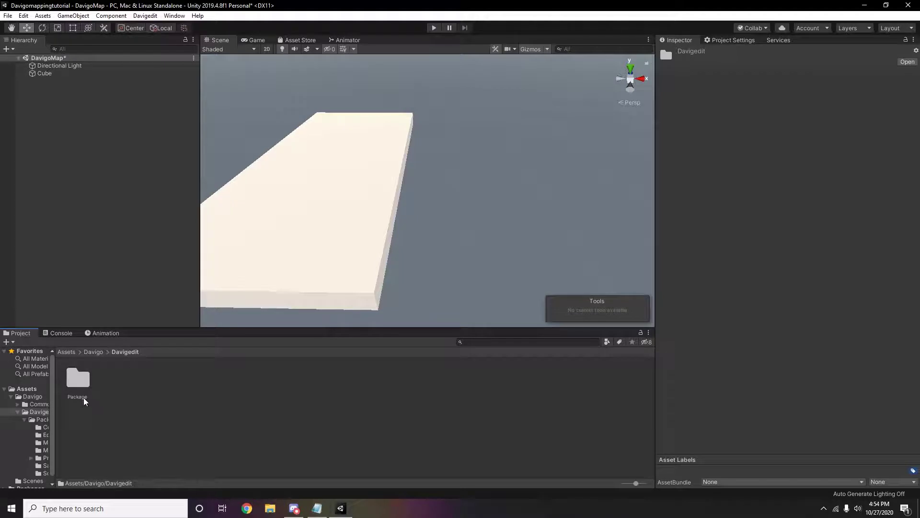
pyautogui.doubleClick(78, 380)
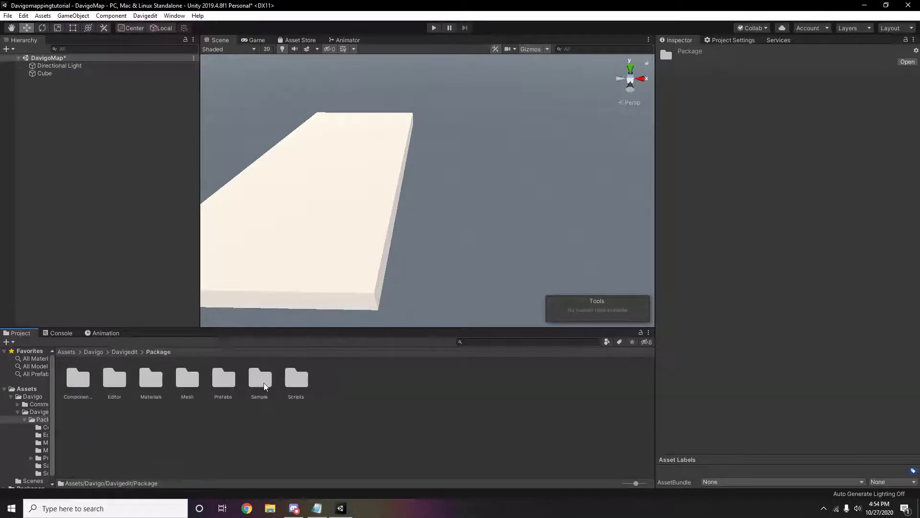
pyautogui.doubleClick(224, 379)
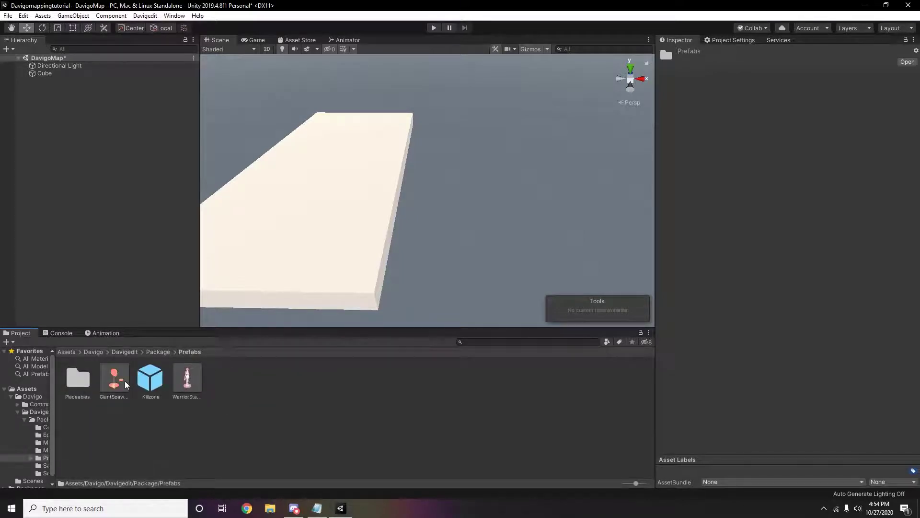
# Step: Place the WarriorStartPosition prefab at the platform's far side edge and rotate it to about 108° on Y
pyautogui.moveTo(187, 392); pyautogui.dragTo(277, 207)
pyautogui.moveTo(278, 165); pyautogui.dragTo(133, 205)
pyautogui.press('e')
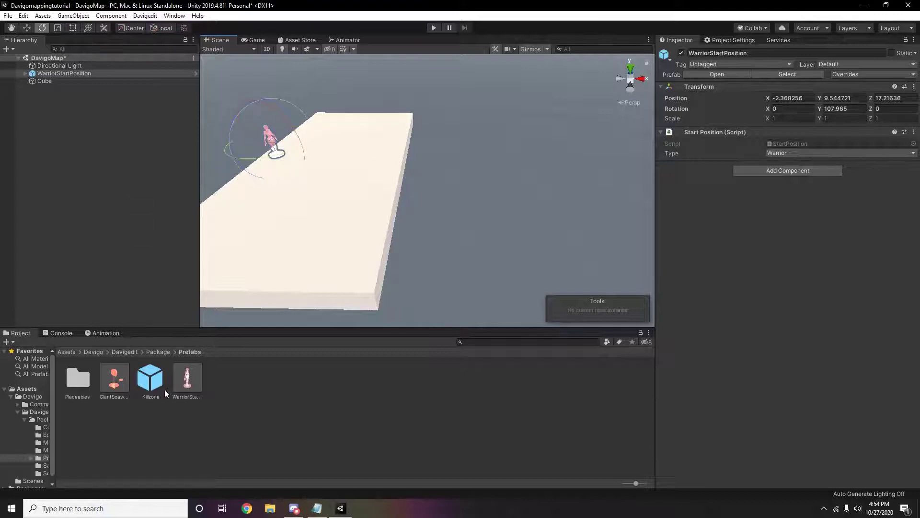
# Step: Place the GiantSpawnPosition prefab beside the platform's long edge and rotate it to about -78° on Y
pyautogui.moveTo(188, 389)
pyautogui.mouseDown()
pyautogui.moveTo(288, 277)
pyautogui.moveTo(247, 236)
pyautogui.moveTo(187, 392)
pyautogui.mouseUp()
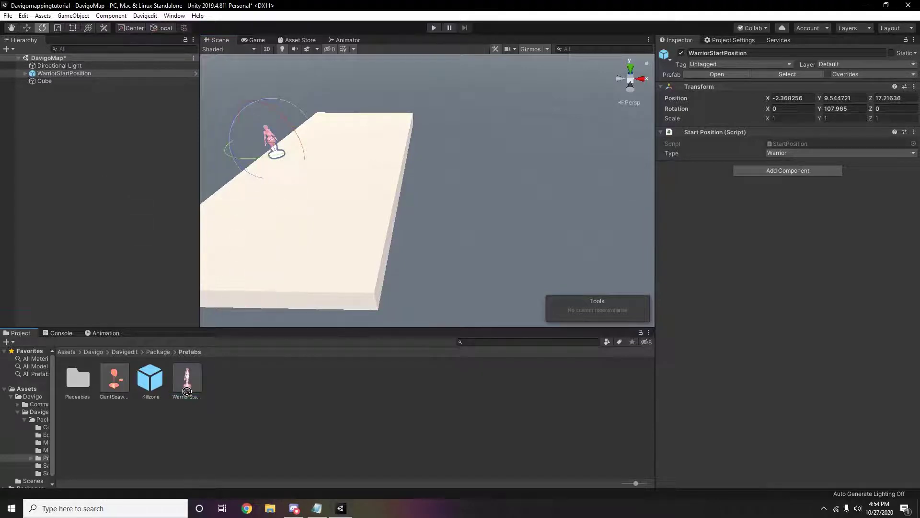
pyautogui.moveTo(116, 389); pyautogui.dragTo(495, 199)
pyautogui.moveTo(456, 232); pyautogui.dragTo(531, 169, button='right')
pyautogui.press('s')
pyautogui.press('r')
pyautogui.press('e')
pyautogui.press('w')
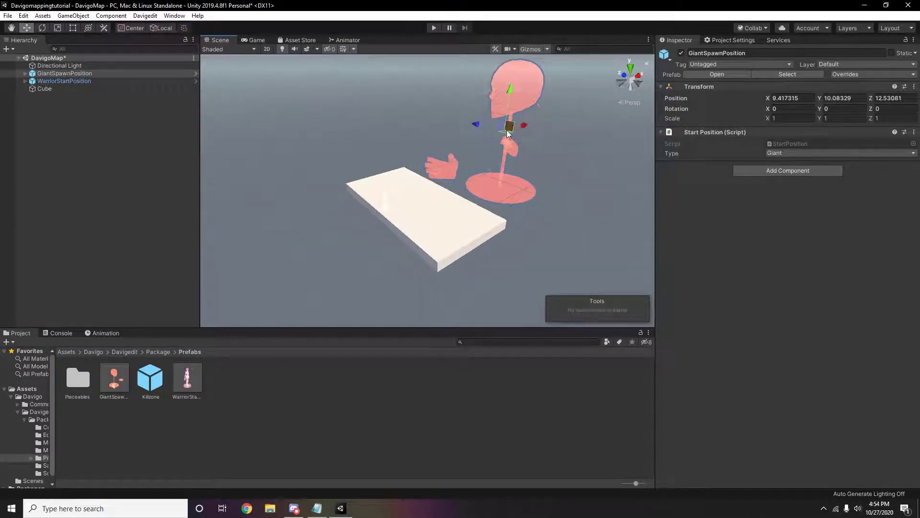
pyautogui.moveTo(506, 112); pyautogui.dragTo(601, 204)
pyautogui.press('r')
pyautogui.press('e')
pyautogui.press('w')
pyautogui.moveTo(466, 147); pyautogui.dragTo(442, 148)
# Step: Enlarge the cube platform to about 14.6 on X and 43.06 on Z and position it at X -1.78, Z 17.64
pyautogui.click(439, 241)
pyautogui.press('r')
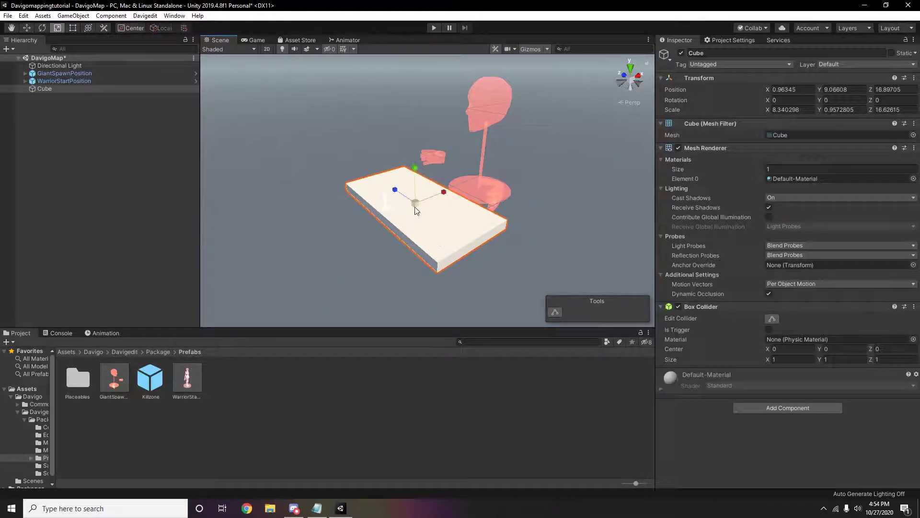
pyautogui.moveTo(397, 191); pyautogui.dragTo(371, 171)
pyautogui.moveTo(440, 195); pyautogui.dragTo(420, 215)
pyautogui.press('w')
# Step: Move the WarriorStartPosition to the enlarged platform's far corner and deselect it
pyautogui.click(72, 81)
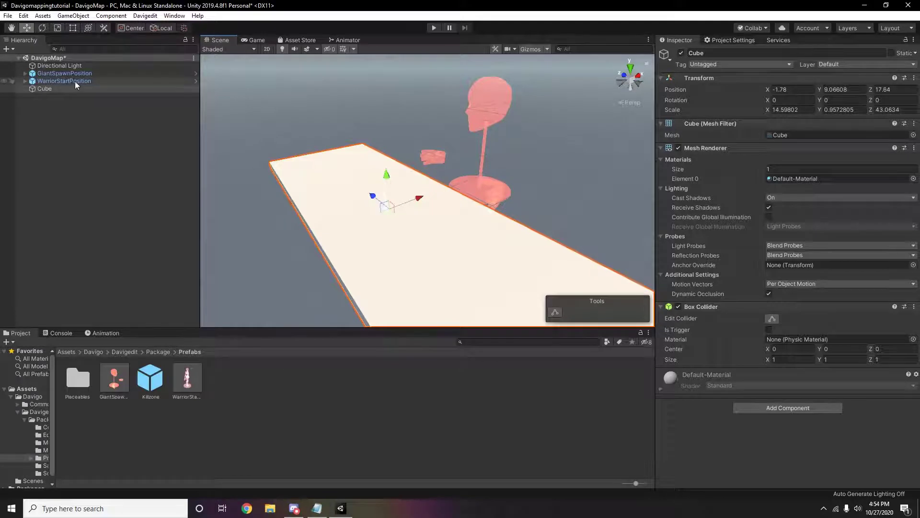
pyautogui.moveTo(379, 211); pyautogui.dragTo(274, 164)
pyautogui.click(334, 117)
# Step: Move the GiantSpawnPosition along the platform's long side to about Z 11.5 and turn it to about -91° on Y
pyautogui.moveTo(455, 170); pyautogui.dragTo(373, 194, button='right')
pyautogui.click(373, 193)
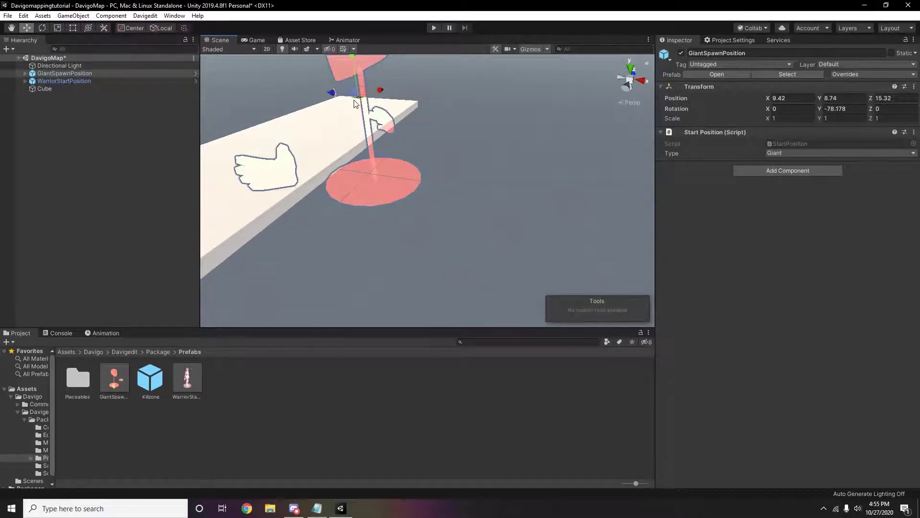
pyautogui.moveTo(354, 101); pyautogui.dragTo(335, 120)
pyautogui.moveTo(422, 173)
pyautogui.mouseDown(button='right')
pyautogui.moveTo(331, 172)
pyautogui.moveTo(413, 168)
pyautogui.mouseUp(button='right')
pyautogui.press('r')
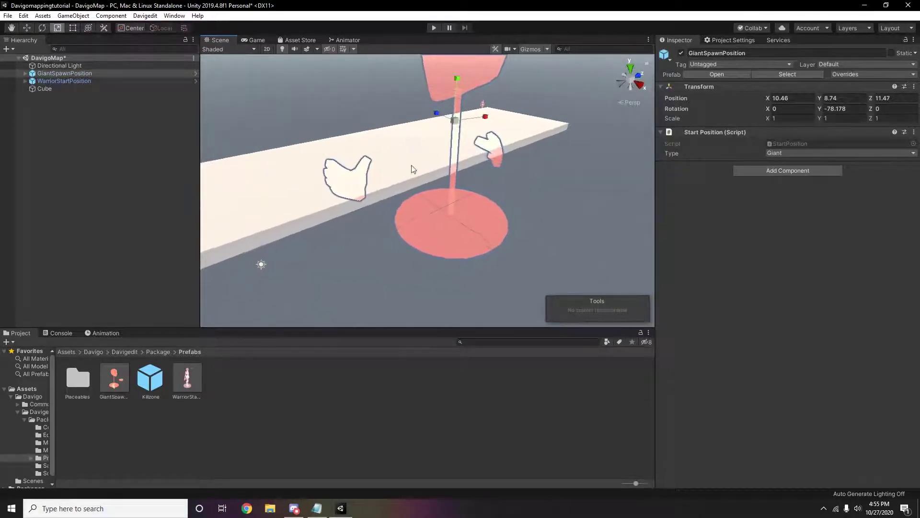
pyautogui.press('e')
pyautogui.moveTo(450, 131); pyautogui.dragTo(422, 120)
# Step: Bring the GiantSpawnPosition closer to the platform at about X 9.58, Z 11.64, fine-tune its height and deselect it
pyautogui.press('w')
pyautogui.press('w')
pyautogui.moveTo(346, 151); pyautogui.dragTo(618, 128, button='right')
pyautogui.press('a')
pyautogui.press('s')
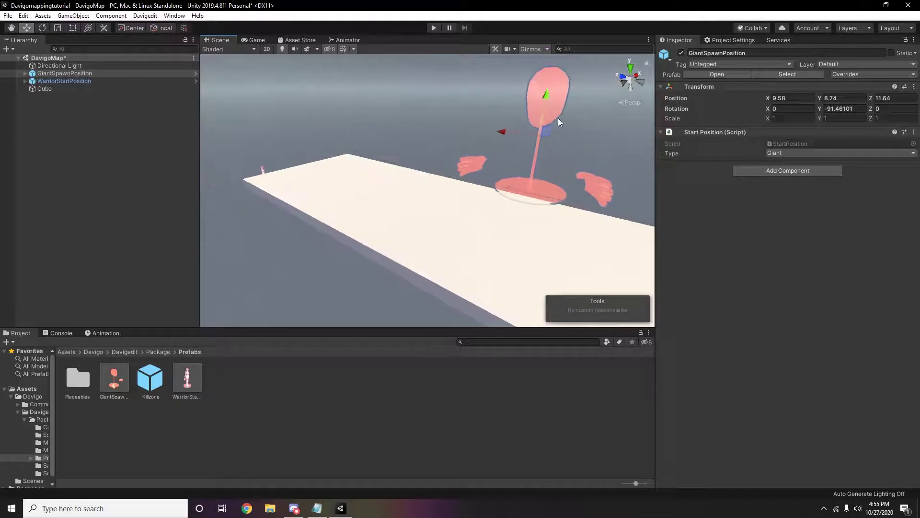
pyautogui.moveTo(546, 103); pyautogui.dragTo(545, 96)
pyautogui.click(424, 90)
# Step: Add the Killzone prefab to the scene by placing it on the platform
pyautogui.moveTo(423, 91); pyautogui.dragTo(312, 234, button='right')
pyautogui.press('s')
pyautogui.press('w')
pyautogui.press('s')
pyautogui.moveTo(228, 307); pyautogui.dragTo(226, 251, button='right')
pyautogui.moveTo(155, 387); pyautogui.dragTo(441, 220)
pyautogui.moveTo(442, 220)
pyautogui.mouseDown(button='right')
pyautogui.moveTo(497, 228)
pyautogui.moveTo(685, 171)
pyautogui.moveTo(304, 151)
pyautogui.moveTo(153, 227)
pyautogui.moveTo(441, 195)
pyautogui.moveTo(506, 266)
pyautogui.mouseUp(button='right')
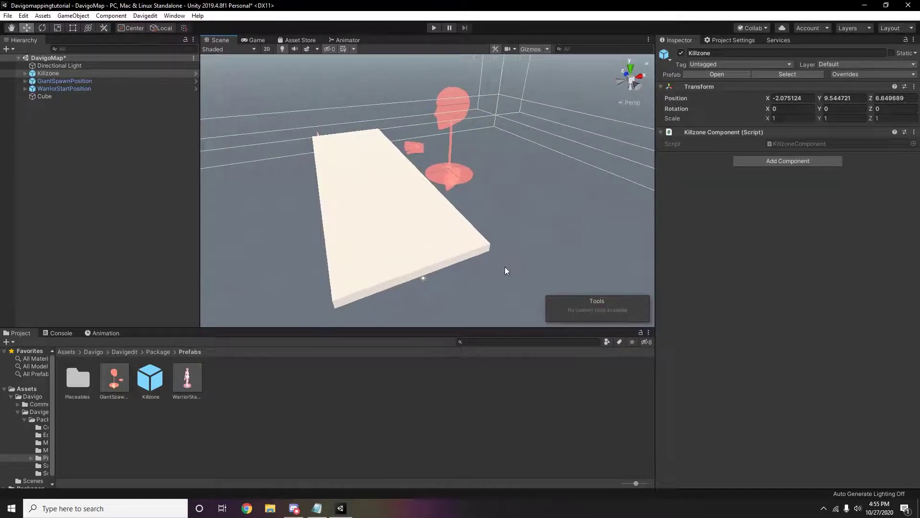
# Step: Lower the Killzone to about Y -66.2 in the back view so it is vertically centred on the platform
pyautogui.scroll(-8, 432, 248)
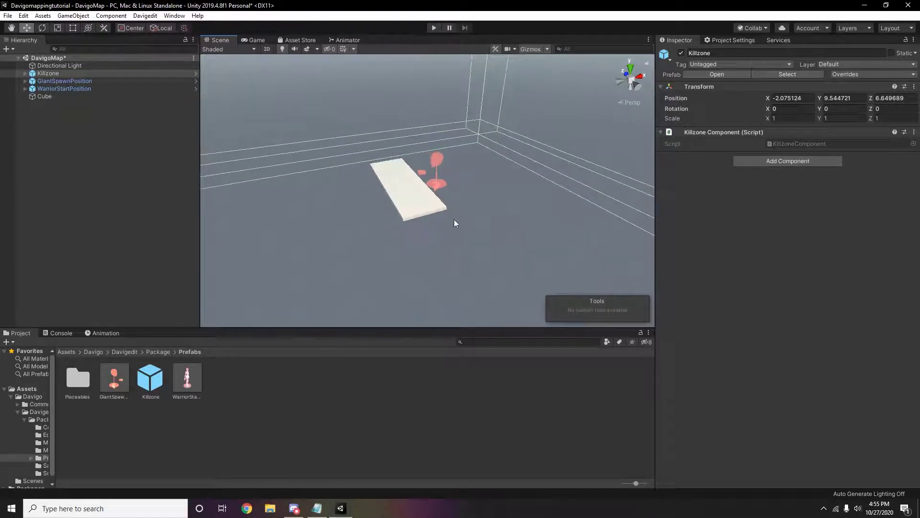
pyautogui.scroll(-4, 455, 221)
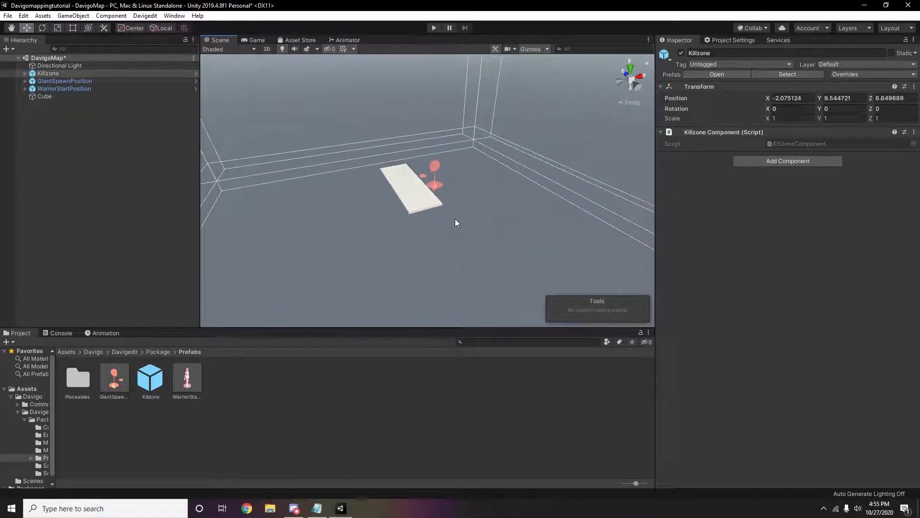
pyautogui.scroll(8, 416, 200)
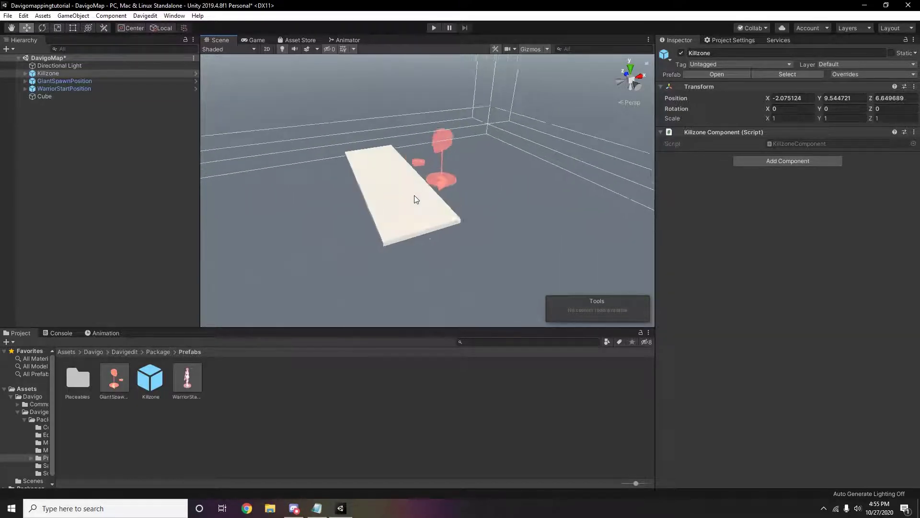
pyautogui.click(630, 81)
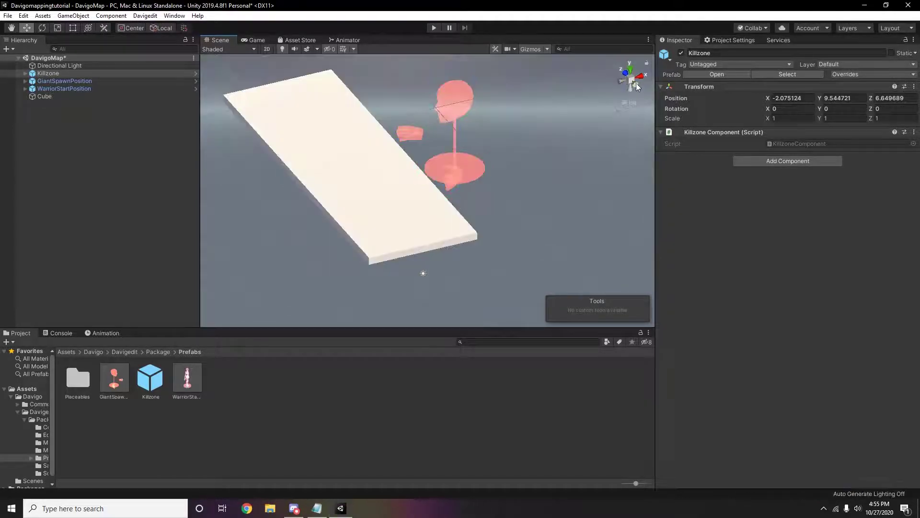
pyautogui.click(635, 86)
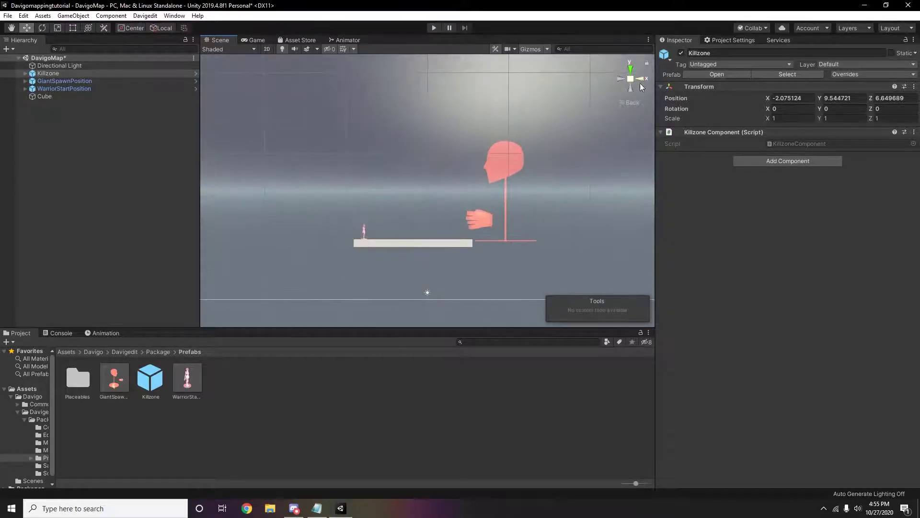
pyautogui.scroll(-10, 458, 224)
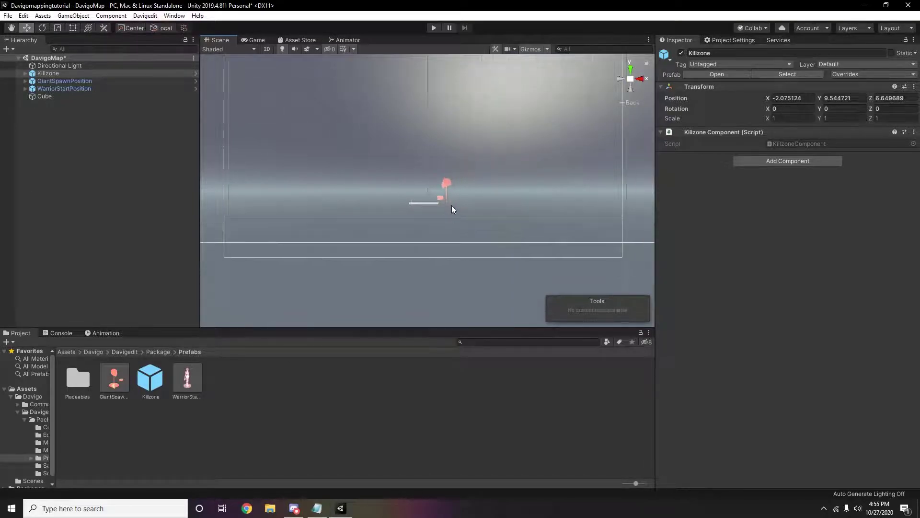
pyautogui.scroll(-5, 446, 197)
pyautogui.moveTo(449, 197); pyautogui.dragTo(450, 218, button='middle')
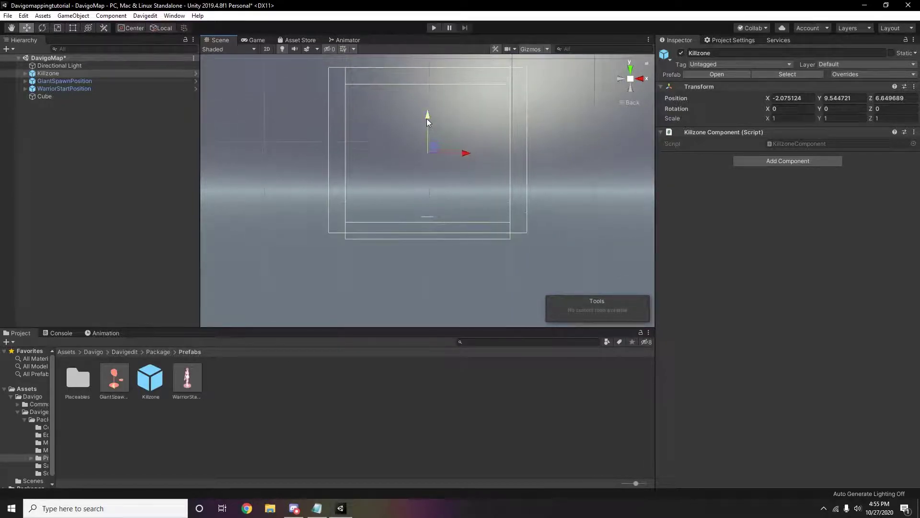
pyautogui.moveTo(426, 120); pyautogui.dragTo(445, 181)
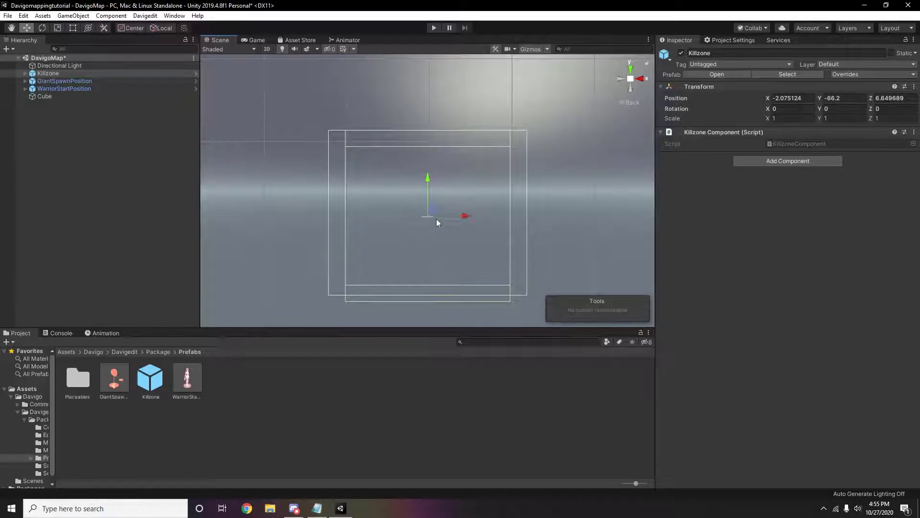
# Step: Shift the Killzone to about Z 10.4 in the top view to centre it around the platform, and deselect it
pyautogui.scroll(2, 431, 246)
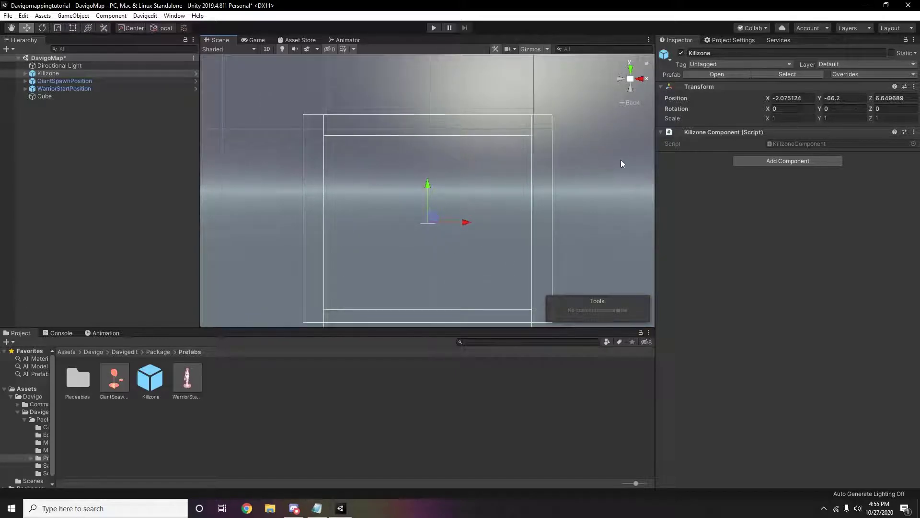
pyautogui.click(631, 70)
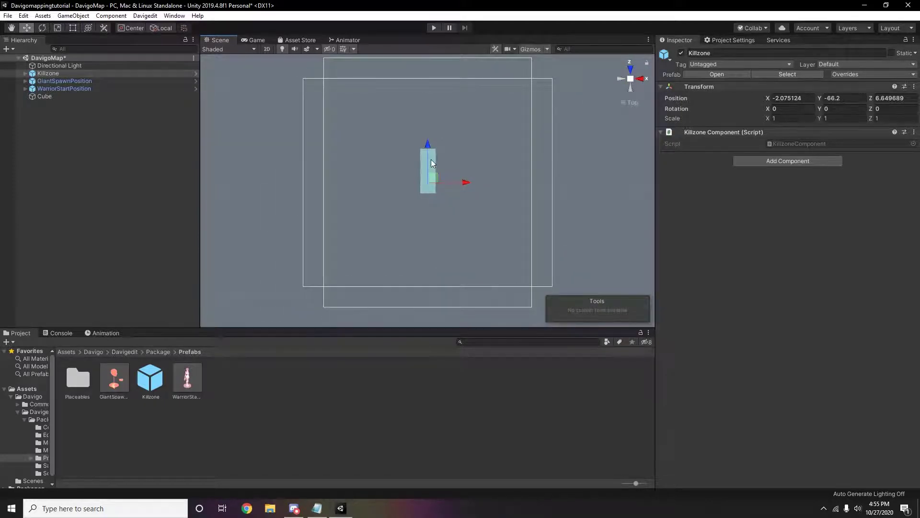
pyautogui.moveTo(430, 159); pyautogui.dragTo(428, 151)
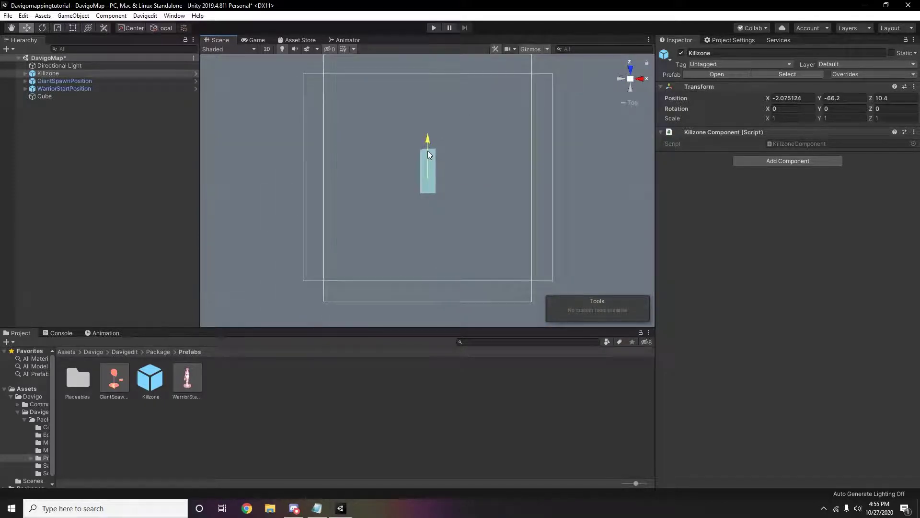
pyautogui.click(297, 186)
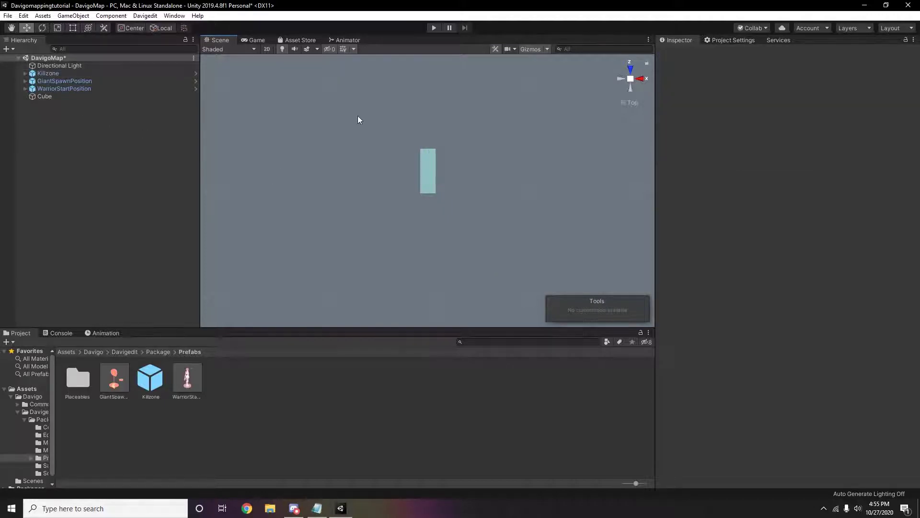
# Step: Return to a perspective view and examine the platform with the giant and warrior start positions
pyautogui.click(630, 78)
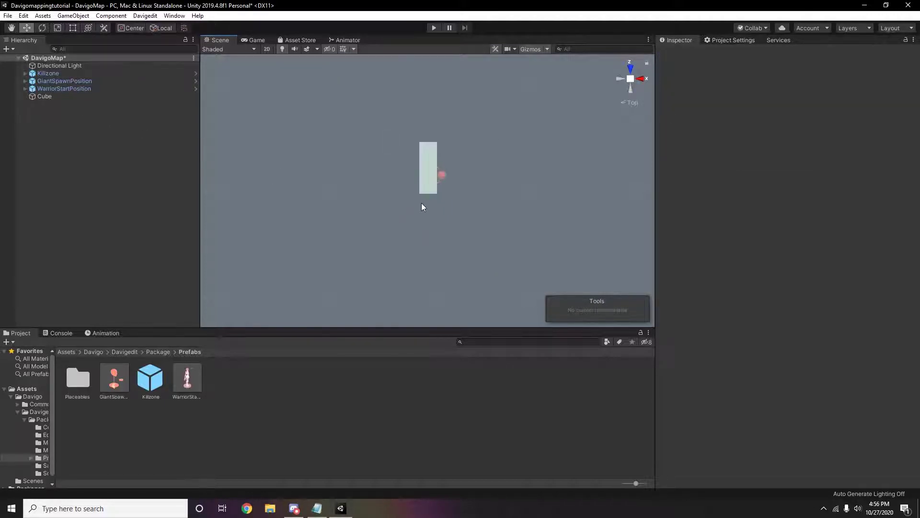
pyautogui.scroll(10, 425, 197)
pyautogui.moveTo(435, 194); pyautogui.dragTo(631, 64, button='right')
pyautogui.scroll(3, 415, 186)
pyautogui.scroll(4, 415, 186)
pyautogui.press('s')
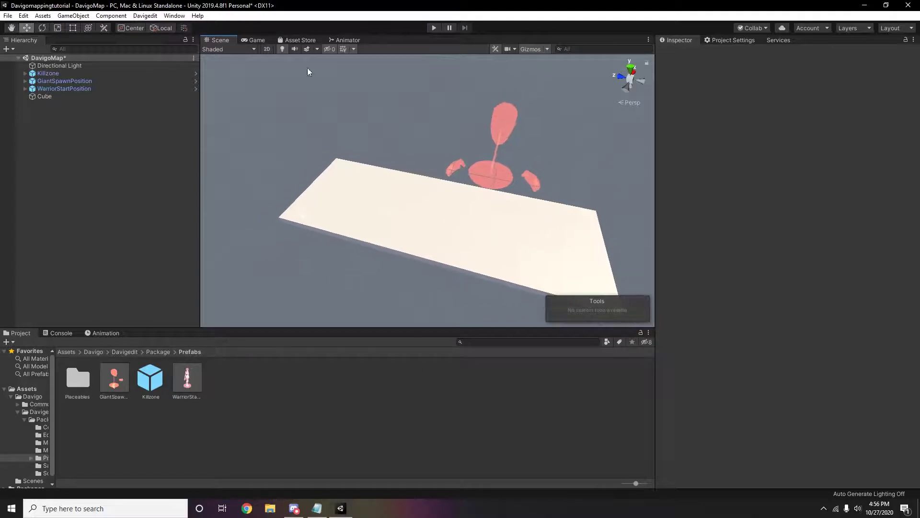
pyautogui.moveTo(298, 165); pyautogui.dragTo(361, 143, button='right')
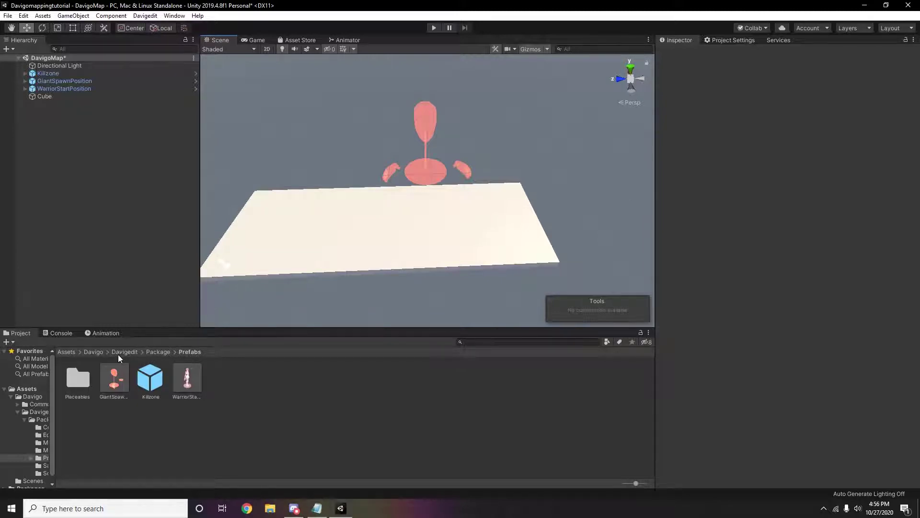
# Step: Open the Level materials folder under Assets/Davigo/Common/Materials
pyautogui.click(155, 352)
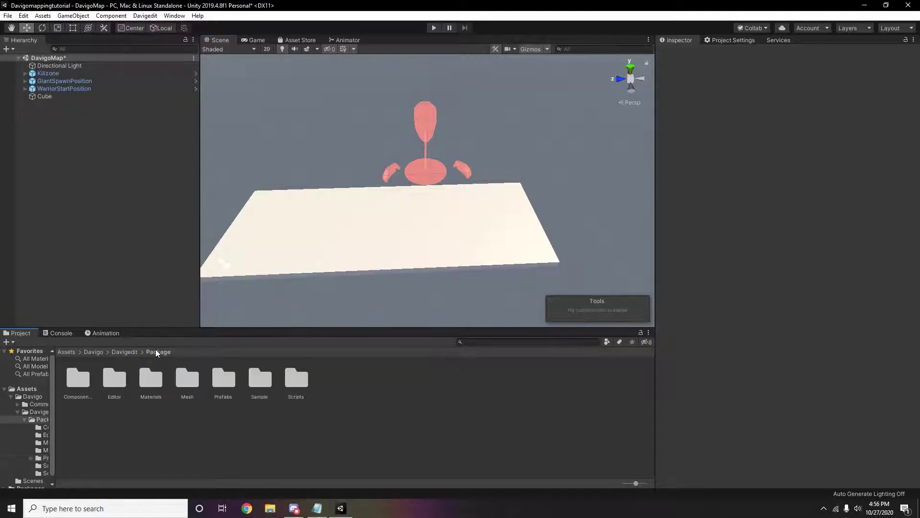
pyautogui.click(126, 353)
pyautogui.click(96, 353)
pyautogui.click(70, 378)
pyautogui.doubleClick(69, 379)
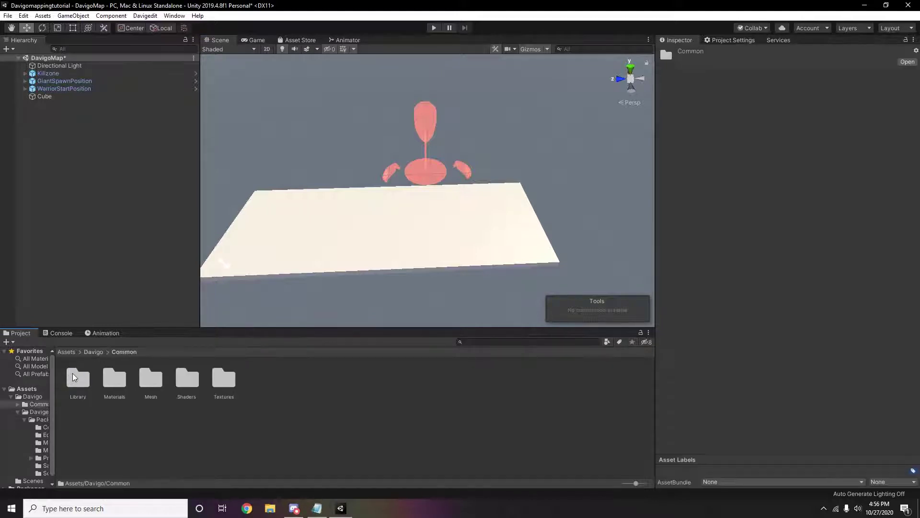
pyautogui.doubleClick(115, 380)
pyautogui.doubleClick(78, 381)
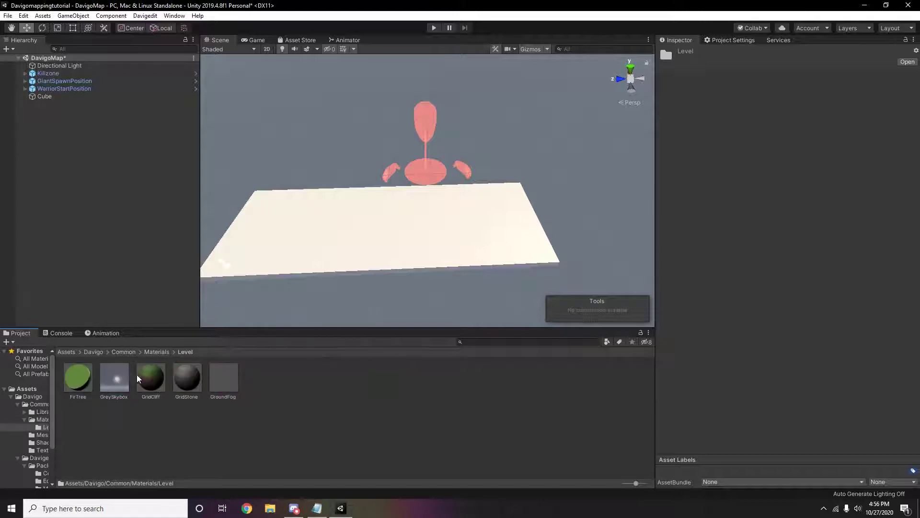
# Step: Apply the GridCliff material to the platform and check its top and side surfaces
pyautogui.moveTo(157, 384); pyautogui.dragTo(303, 252)
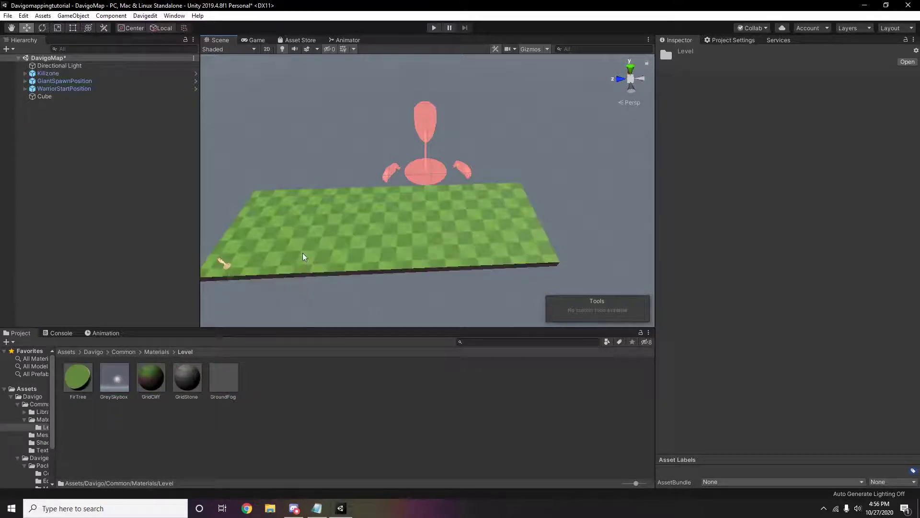
pyautogui.click(303, 253)
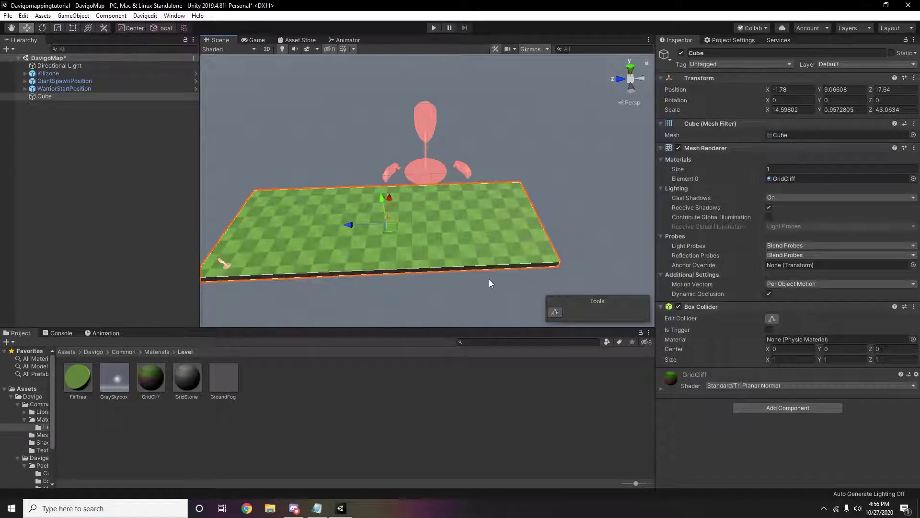
pyautogui.keyDown('alt'); pyautogui.moveTo(489, 281); pyautogui.dragTo(452, 286); pyautogui.keyUp('alt')
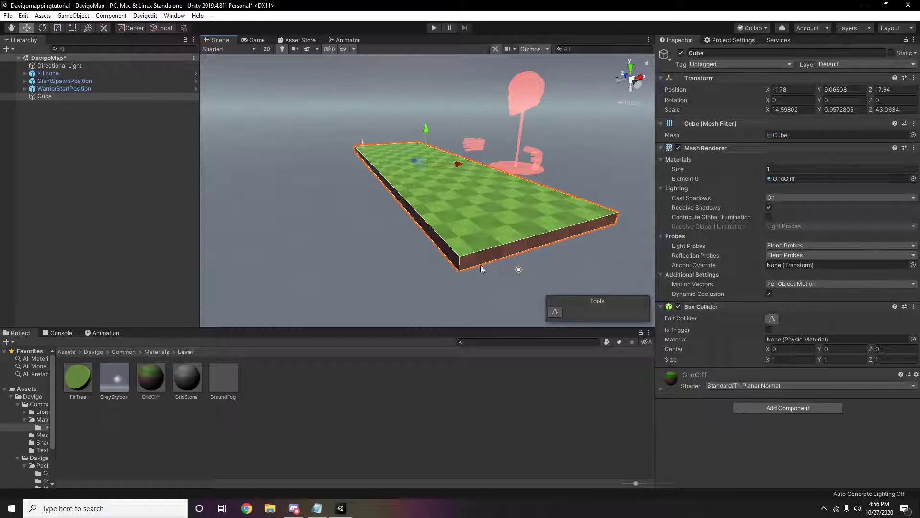
# Step: Try rotating the platform to see how the GridCliff texture reacts, including about 26° on Y, and undo the rotations
pyautogui.press('e')
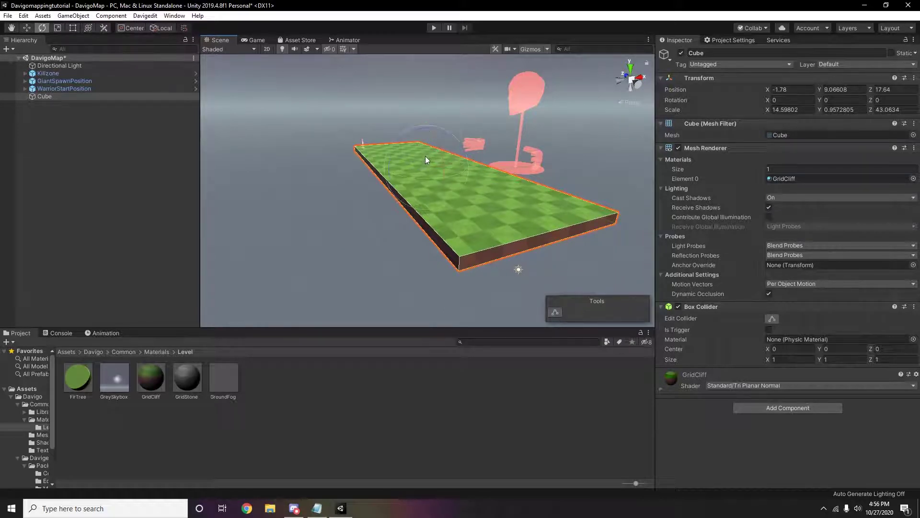
pyautogui.moveTo(443, 160); pyautogui.dragTo(424, 158)
pyautogui.moveTo(424, 156); pyautogui.dragTo(625, 235, button='right')
pyautogui.press('w')
pyautogui.hotkey('ctrl', 'z')
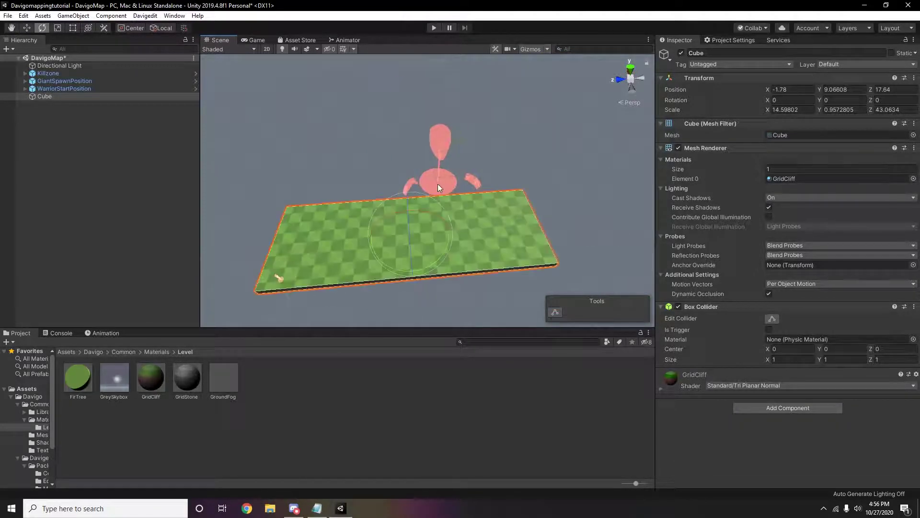
pyautogui.moveTo(438, 183); pyautogui.dragTo(277, 135, button='right')
pyautogui.moveTo(395, 210); pyautogui.dragTo(442, 223)
pyautogui.hotkey('ctrl', 'z')
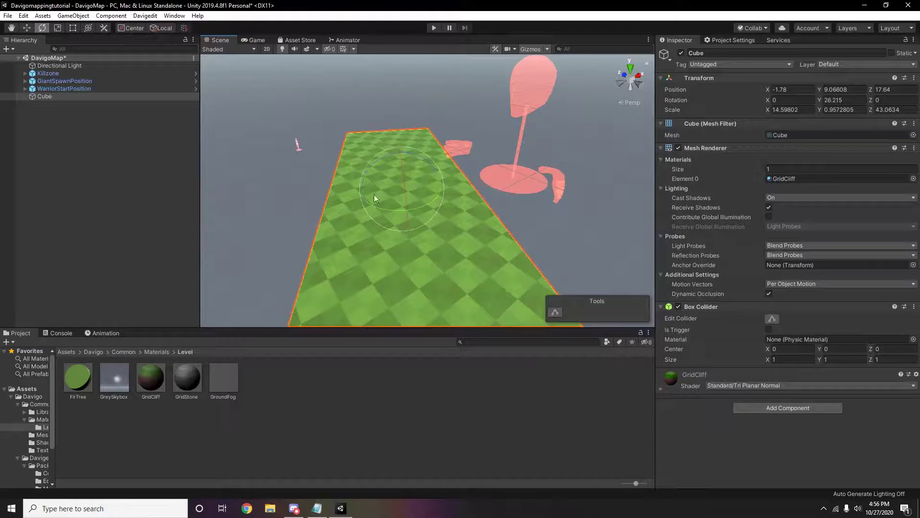
# Step: Try the GridStone material on the platform, and reapply GridCliff in its place
pyautogui.click(203, 419)
pyautogui.moveTo(185, 381); pyautogui.dragTo(418, 254)
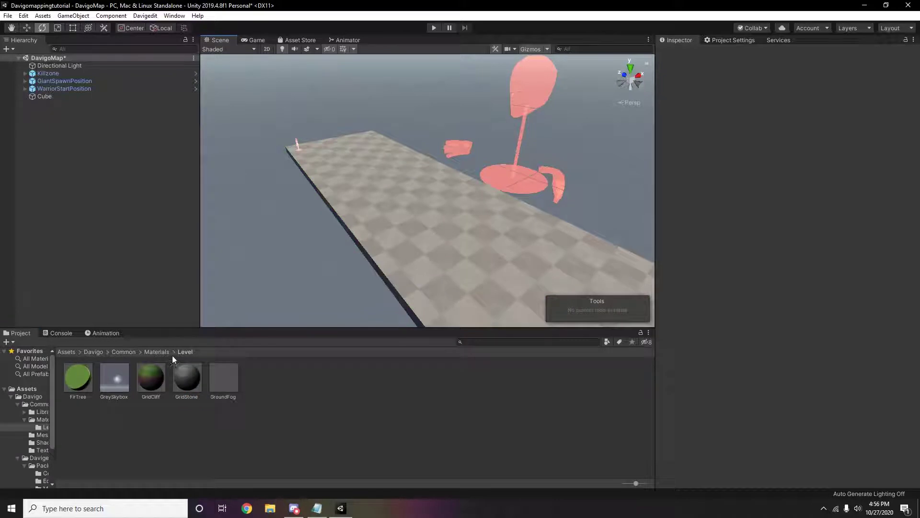
pyautogui.moveTo(151, 378); pyautogui.dragTo(392, 249)
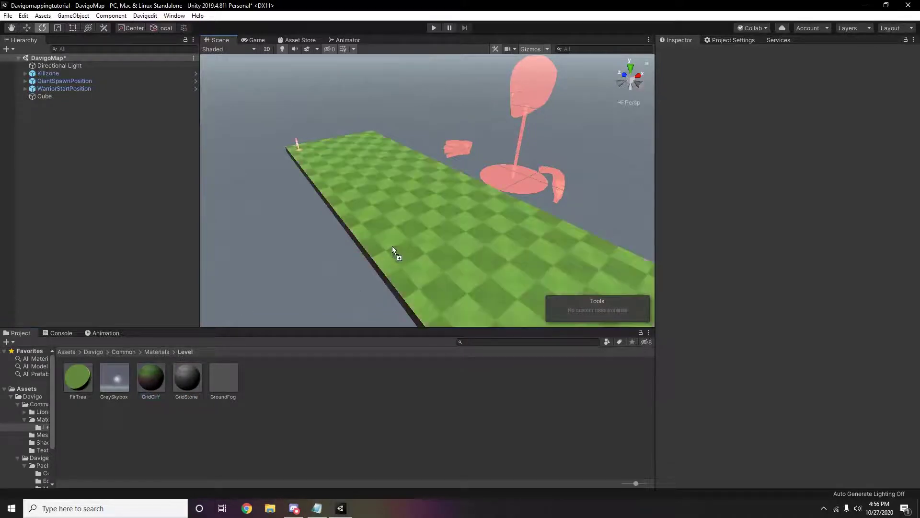
# Step: Open the Placeables prefab folder under Assets/Davigo/Davigedit/Package/Prefabs
pyautogui.click(148, 354)
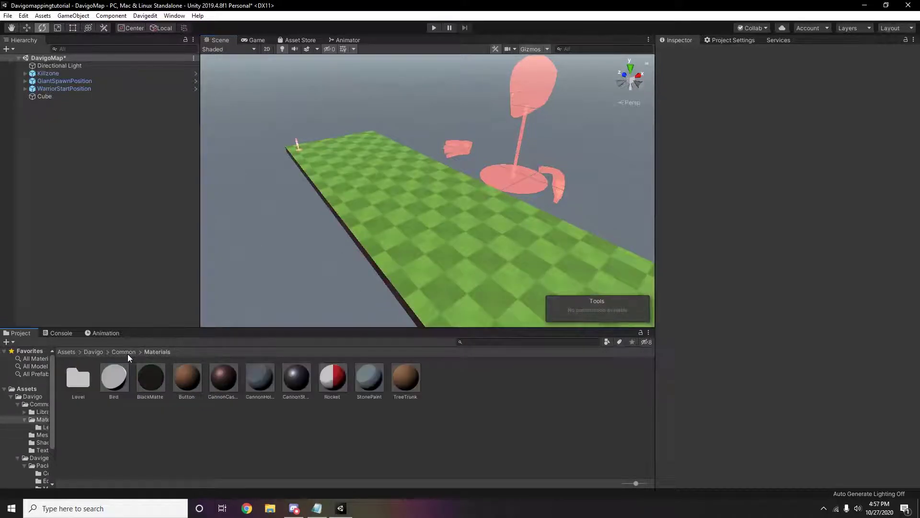
pyautogui.click(127, 354)
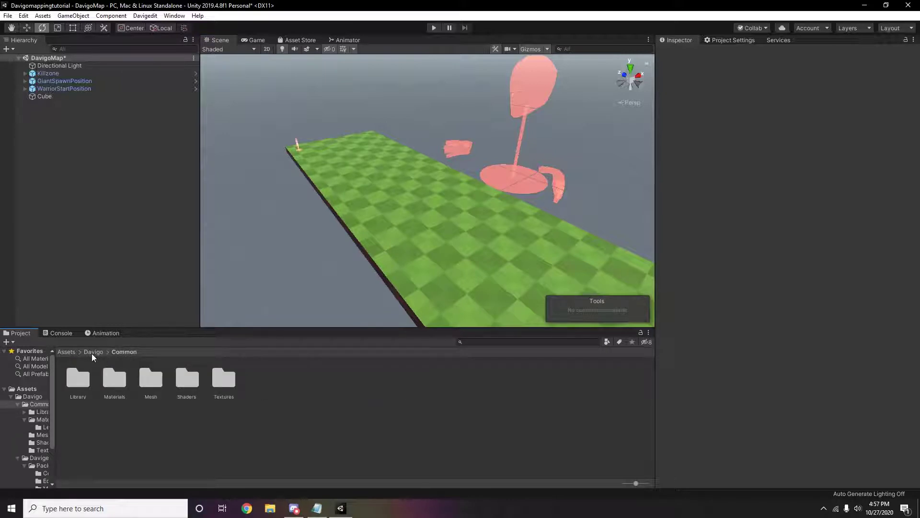
pyautogui.click(93, 353)
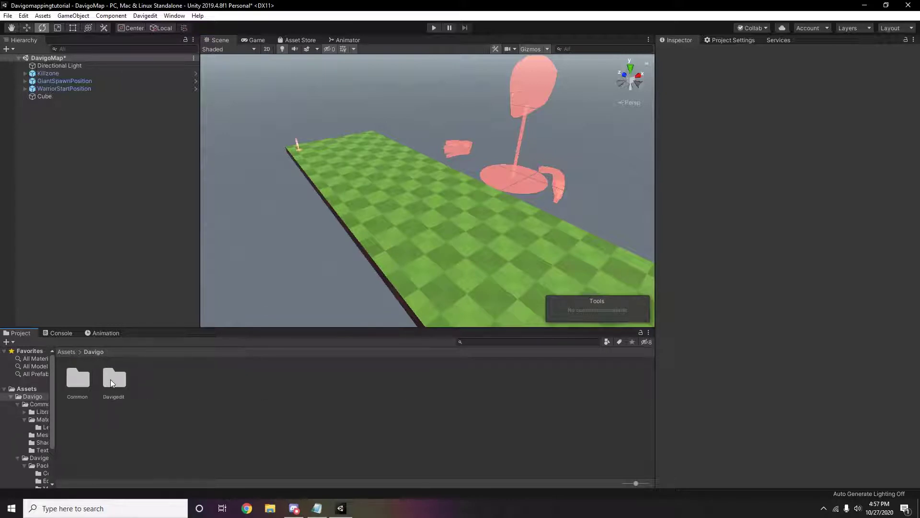
pyautogui.doubleClick(110, 379)
pyautogui.doubleClick(77, 379)
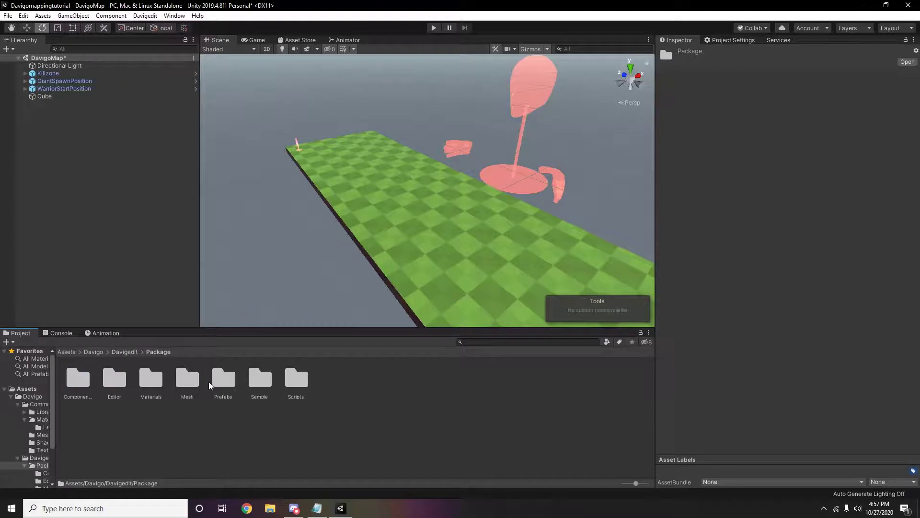
pyautogui.doubleClick(220, 381)
pyautogui.doubleClick(77, 378)
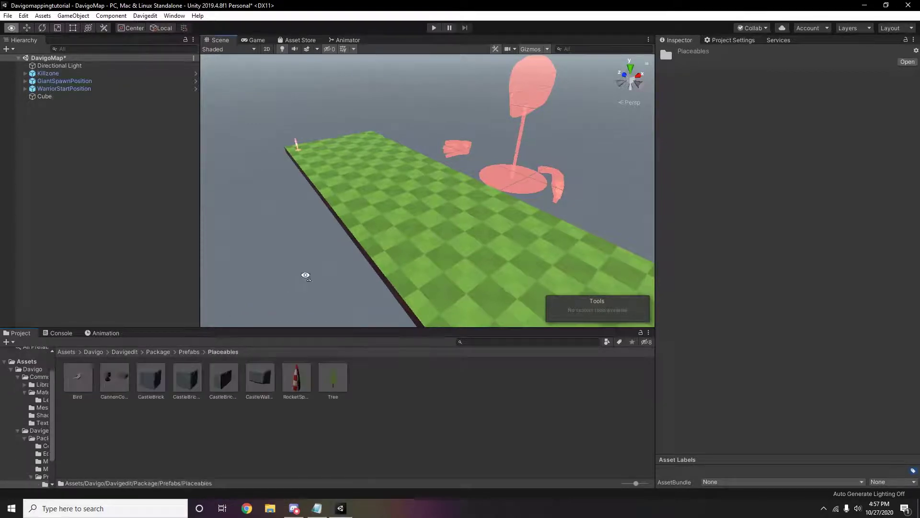
# Step: Place five Tree prefabs on the platform: one at the far corner, one near the warrior start and three clustered in the middle
pyautogui.moveTo(304, 275); pyautogui.dragTo(345, 300, button='right')
pyautogui.scroll(-3, 343, 301)
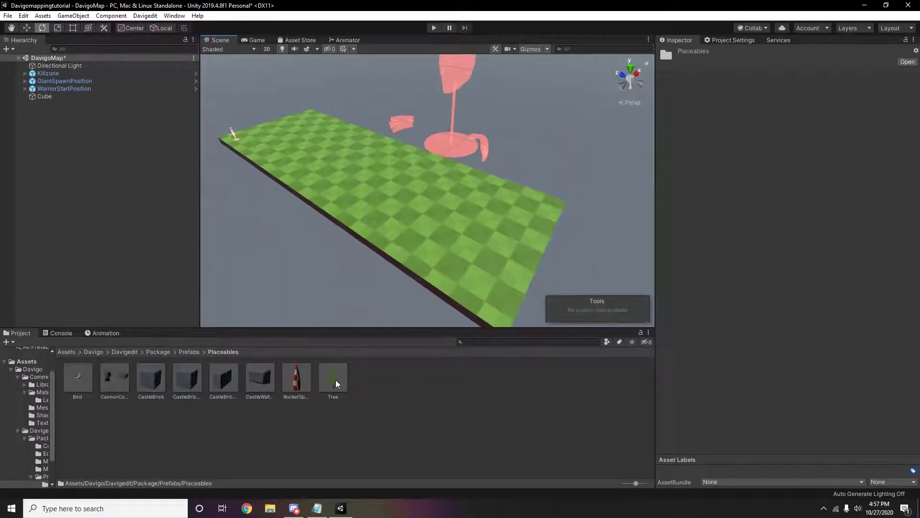
pyautogui.moveTo(333, 379); pyautogui.dragTo(553, 206)
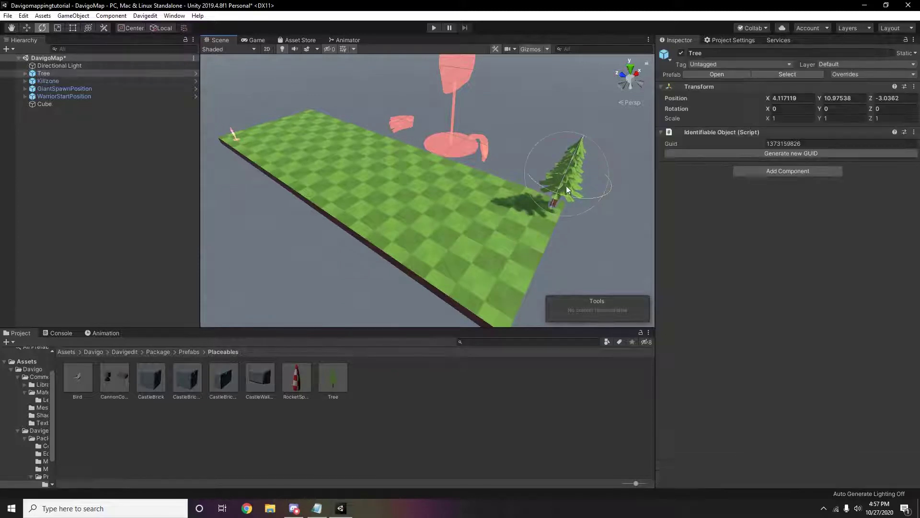
pyautogui.moveTo(333, 379); pyautogui.dragTo(382, 164)
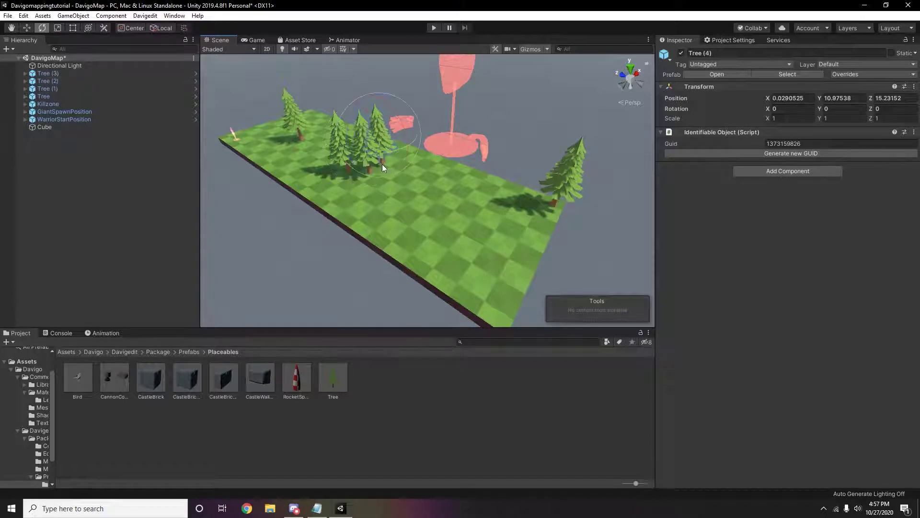
# Step: Place a CannonController on the platform at about X -6.34, Y 9.42, Z 2.38, rotated about -119° on Y
pyautogui.moveTo(117, 384); pyautogui.dragTo(628, 246)
pyautogui.press('w')
pyautogui.moveTo(447, 192); pyautogui.dragTo(508, 270)
pyautogui.press('w')
pyautogui.moveTo(508, 269); pyautogui.dragTo(483, 239, button='right')
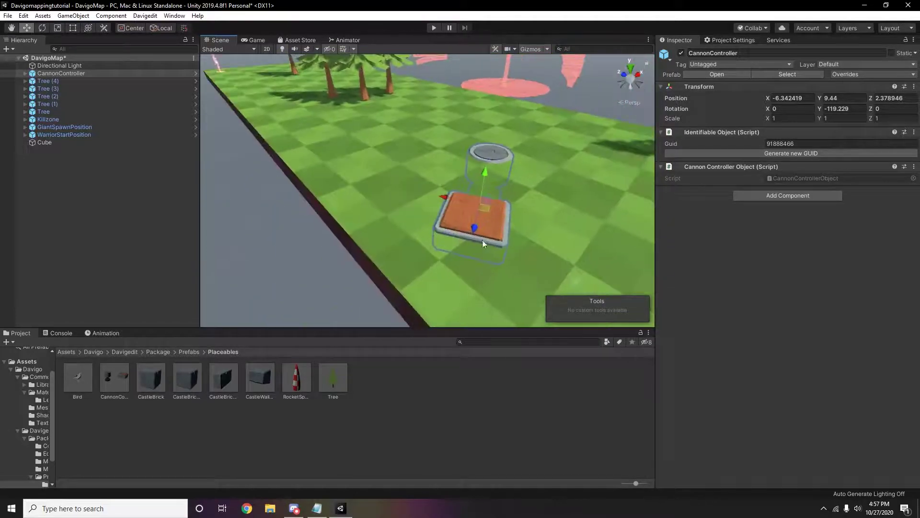
pyautogui.moveTo(484, 179); pyautogui.dragTo(488, 174)
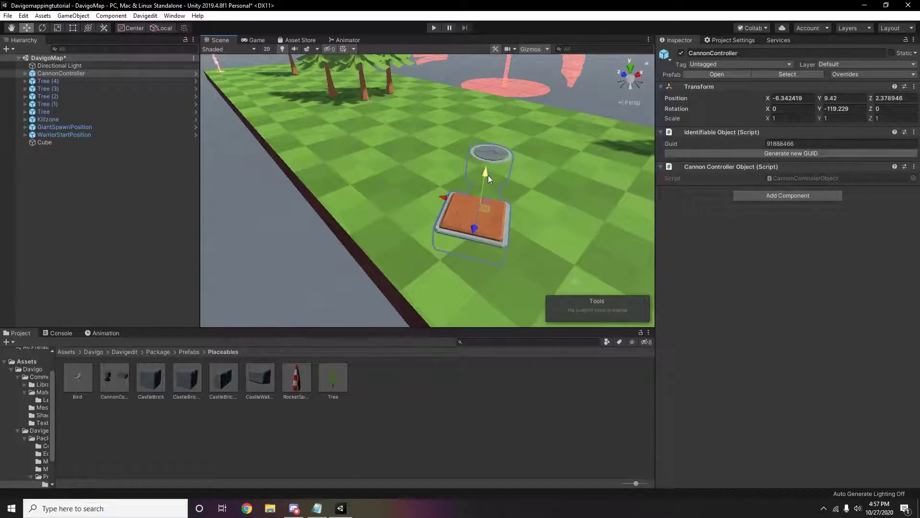
# Step: Move only the CannonHole child of the CannonController away from its trigger button, to about X 4.51, Z -14.18
pyautogui.keyDown('alt'); pyautogui.moveTo(417, 224); pyautogui.dragTo(534, 216); pyautogui.keyUp('alt')
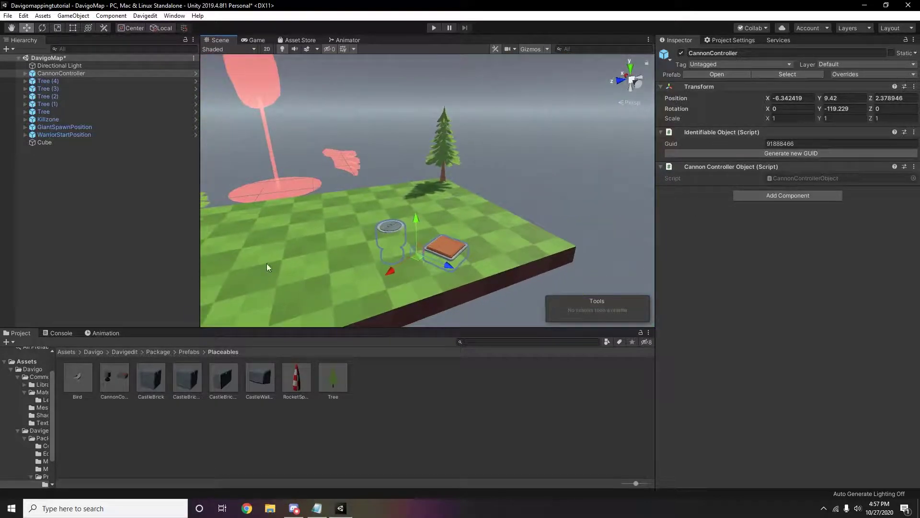
pyautogui.click(25, 75)
pyautogui.click(25, 73)
pyautogui.click(66, 88)
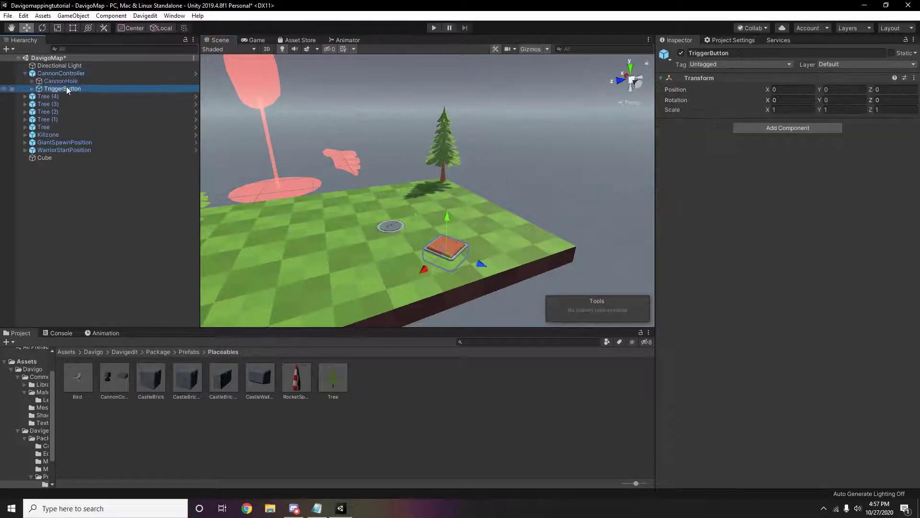
pyautogui.click(61, 81)
pyautogui.moveTo(394, 244); pyautogui.dragTo(425, 199)
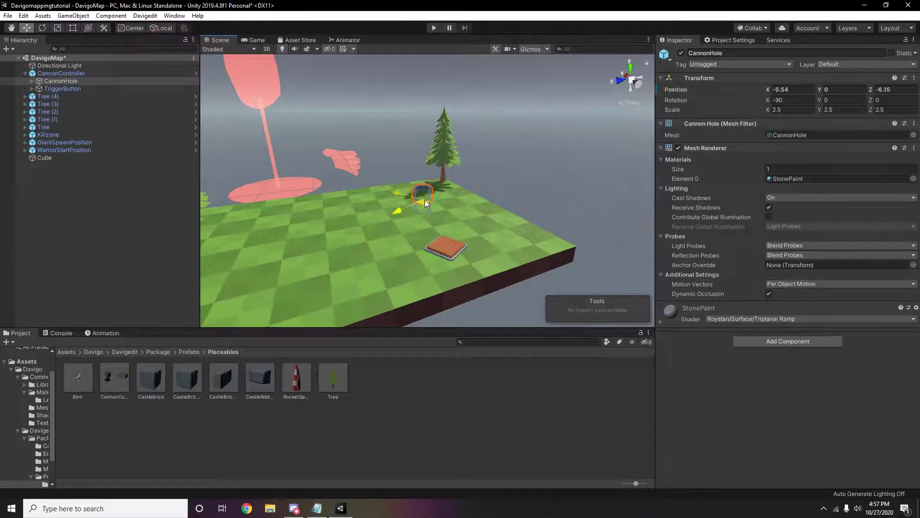
pyautogui.moveTo(282, 256)
pyautogui.mouseDown(button='right')
pyautogui.moveTo(262, 263)
pyautogui.moveTo(283, 269)
pyautogui.mouseUp(button='right')
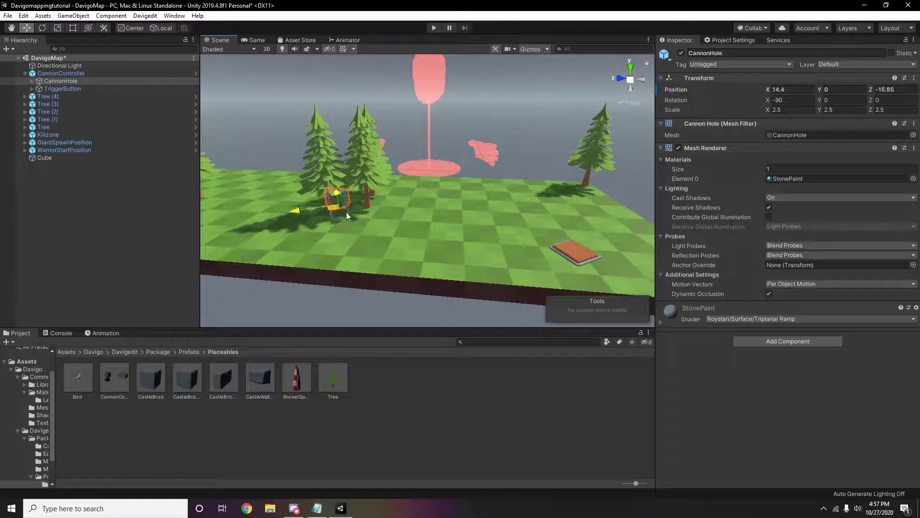
pyautogui.moveTo(406, 187); pyautogui.dragTo(403, 194)
# Step: Try raising the CannonHole and tilting it to about -112° on X, and undo these changes
pyautogui.moveTo(459, 217); pyautogui.dragTo(357, 175, button='right')
pyautogui.press('e')
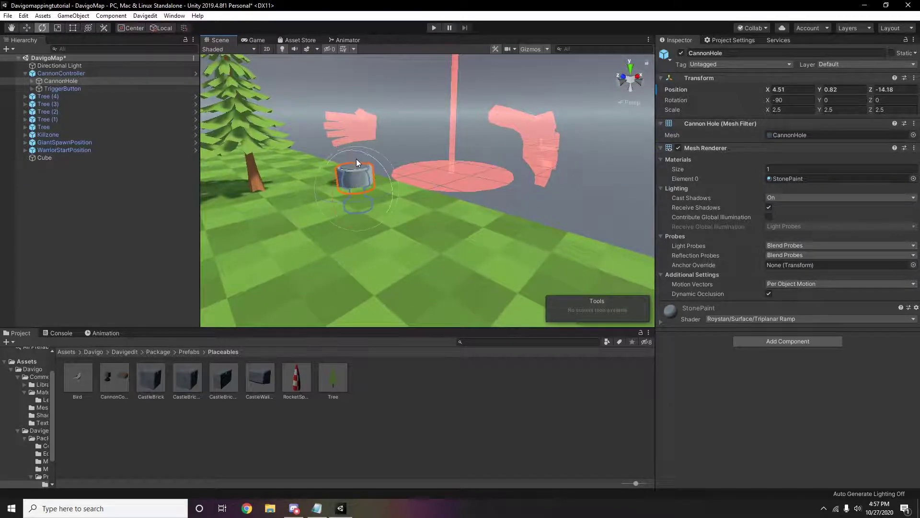
pyautogui.moveTo(355, 159)
pyautogui.mouseDown()
pyautogui.moveTo(367, 148)
pyautogui.moveTo(361, 159)
pyautogui.mouseUp()
pyautogui.press('w')
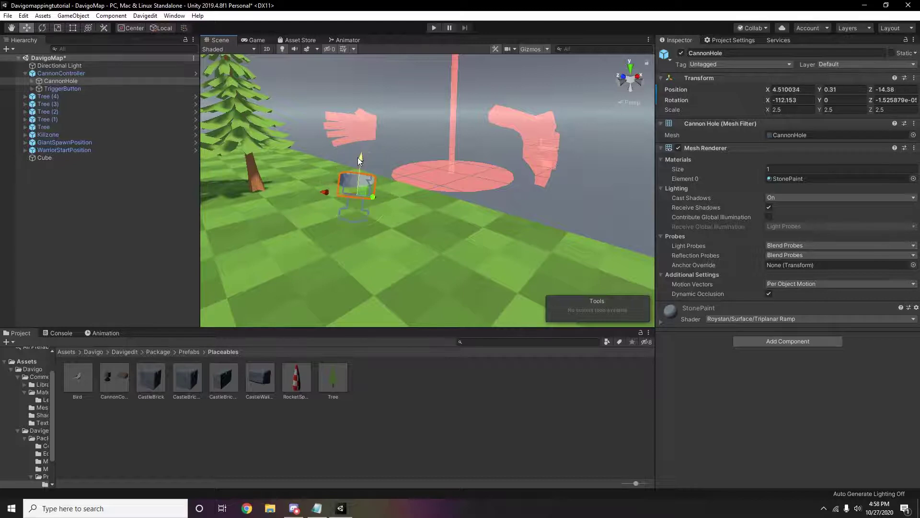
pyautogui.moveTo(410, 193); pyautogui.dragTo(374, 235, button='right')
pyautogui.hotkey('ctrl', 'z')
pyautogui.hotkey('ctrl', 'z')
# Step: Place two RocketSpawner prefabs near the warrior start, one beside it and one at the opposite long edge of the platform
pyautogui.press('s')
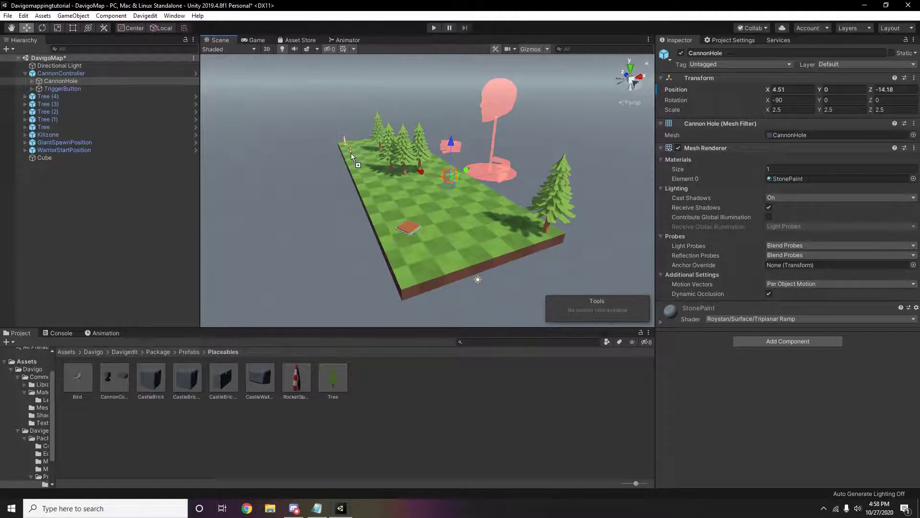
pyautogui.moveTo(351, 154); pyautogui.dragTo(347, 150)
pyautogui.moveTo(347, 150); pyautogui.dragTo(565, 218, button='right')
pyautogui.press('w')
pyautogui.moveTo(294, 382); pyautogui.dragTo(382, 192)
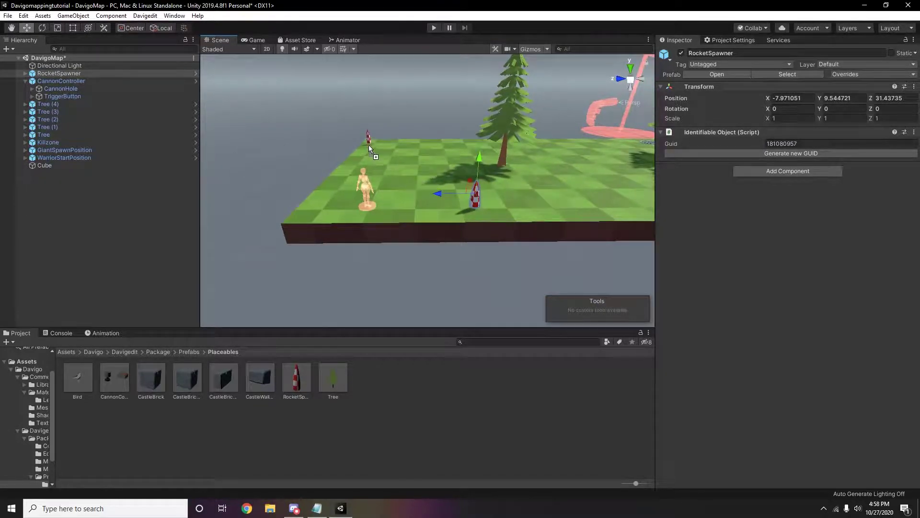
pyautogui.moveTo(369, 145); pyautogui.dragTo(367, 145)
# Step: Place two more RocketSpawner prefabs toward the cannon button end of the platform, one on each long side
pyautogui.moveTo(367, 145); pyautogui.dragTo(291, 315, button='right')
pyautogui.moveTo(296, 379); pyautogui.dragTo(389, 280)
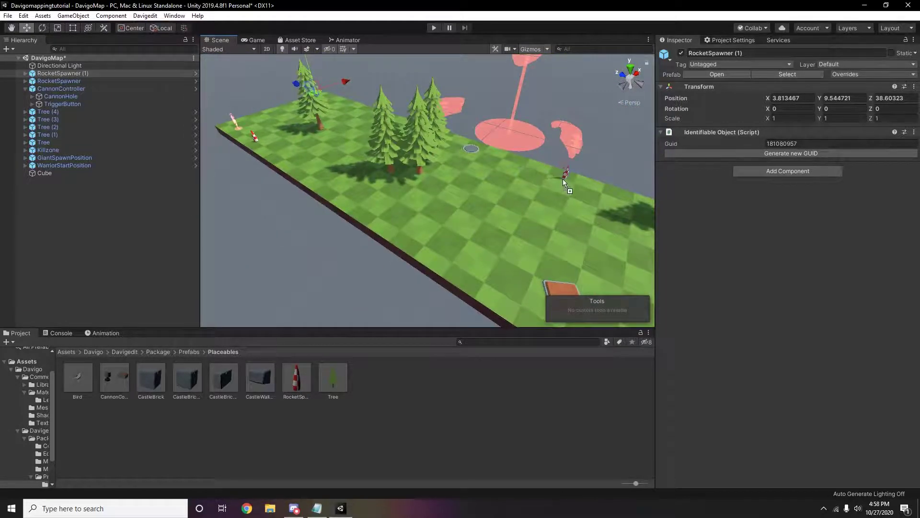
pyautogui.moveTo(563, 179); pyautogui.dragTo(562, 180)
pyautogui.moveTo(506, 213); pyautogui.dragTo(566, 199, button='right')
pyautogui.moveTo(298, 376); pyautogui.dragTo(568, 282)
pyautogui.moveTo(568, 282); pyautogui.dragTo(555, 277, button='right')
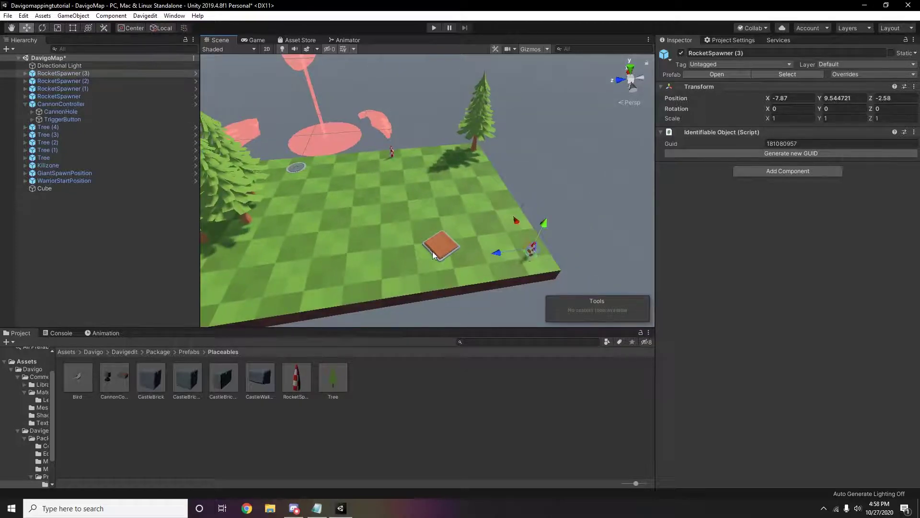
pyautogui.moveTo(433, 255); pyautogui.dragTo(353, 214, button='right')
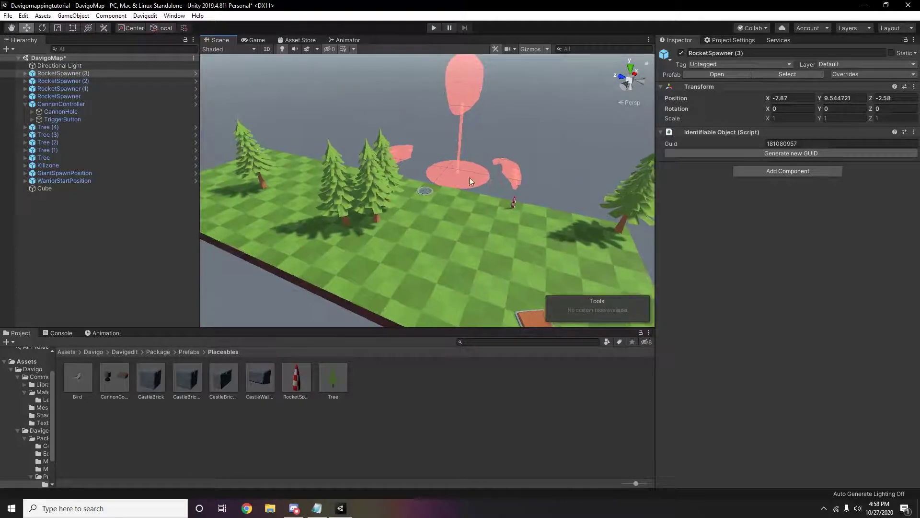
pyautogui.moveTo(551, 186); pyautogui.dragTo(445, 214, button='right')
pyautogui.moveTo(543, 156); pyautogui.dragTo(531, 156, button='right')
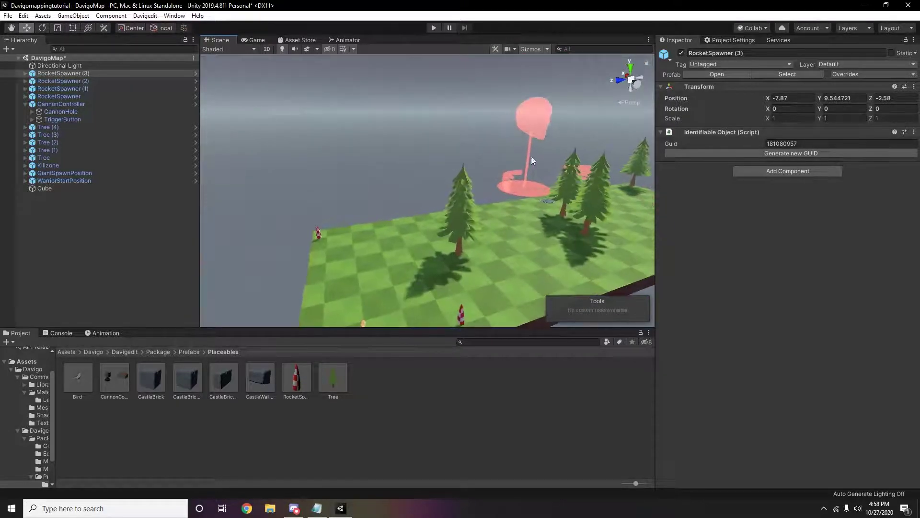
pyautogui.click(318, 234)
pyautogui.moveTo(411, 261)
pyautogui.mouseDown(button='right')
pyautogui.moveTo(514, 235)
pyautogui.moveTo(354, 259)
pyautogui.mouseUp(button='right')
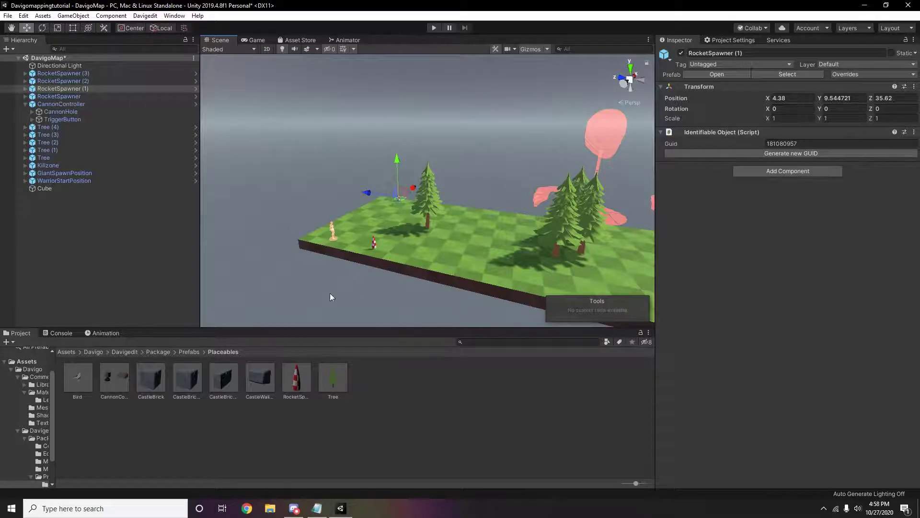
# Step: Place a CastleWallStone near the cannon hole, tilt it about -34° on Z and sink it to about Y 9.23
pyautogui.moveTo(359, 292); pyautogui.dragTo(312, 402, button='right')
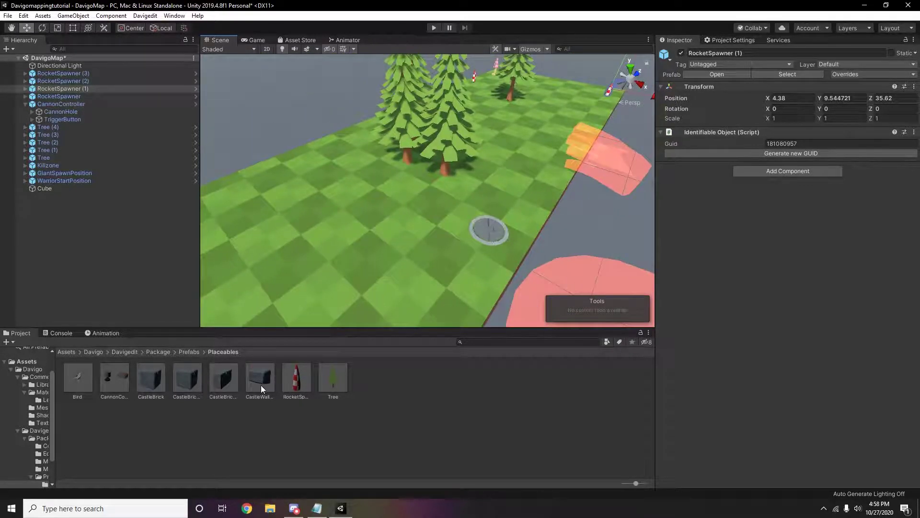
pyautogui.moveTo(261, 385); pyautogui.dragTo(408, 268)
pyautogui.moveTo(407, 268); pyautogui.dragTo(456, 286, button='right')
pyautogui.moveTo(513, 117); pyautogui.dragTo(516, 149)
pyautogui.press('e')
pyautogui.press('w')
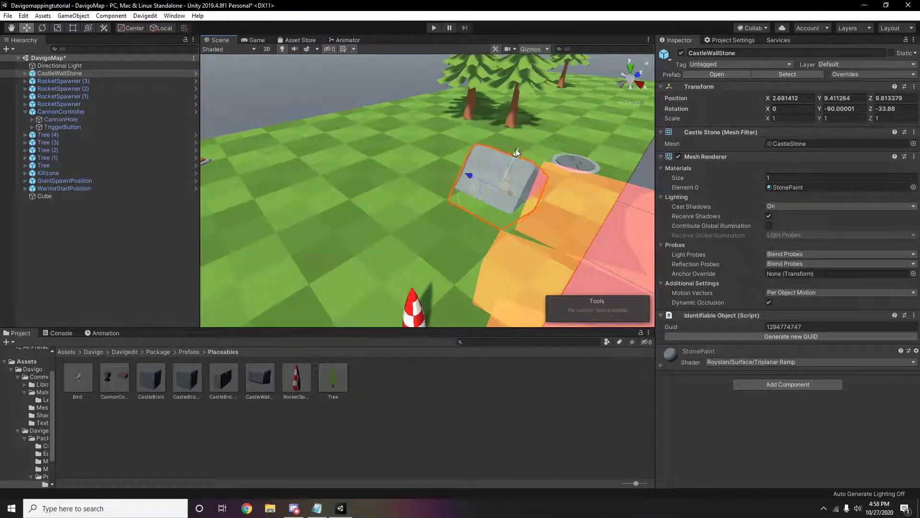
pyautogui.moveTo(509, 181); pyautogui.dragTo(452, 182)
# Step: Duplicate the tilted CastleWallStone and shift the copy inward to about X -1.49, undoing the first move that pushes it underground
pyautogui.moveTo(452, 182); pyautogui.dragTo(257, 182, button='right')
pyautogui.press('s')
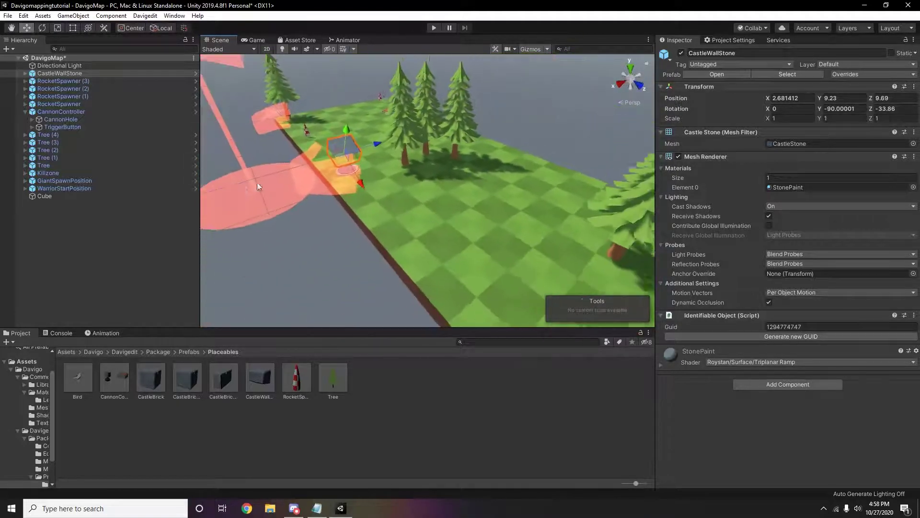
pyautogui.hotkey('ctrl', 'd')
pyautogui.moveTo(335, 157); pyautogui.dragTo(427, 222)
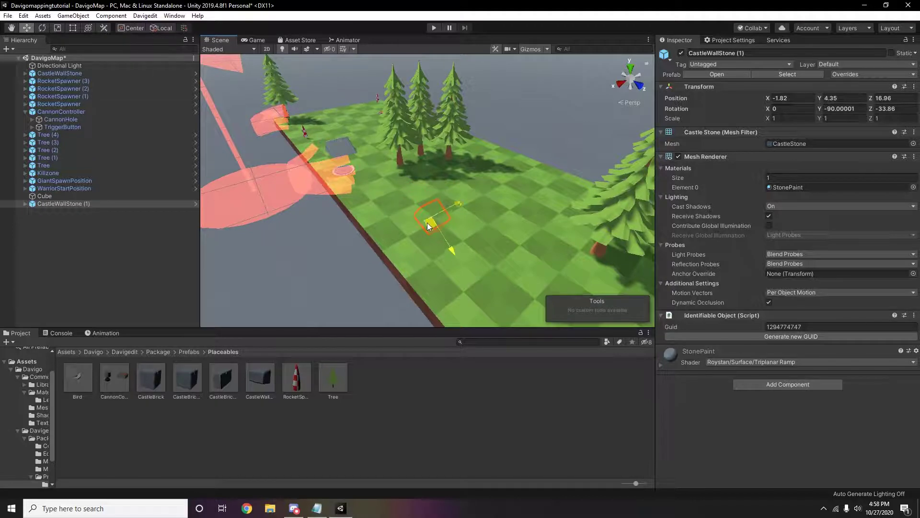
pyautogui.hotkey('ctrl', 'z')
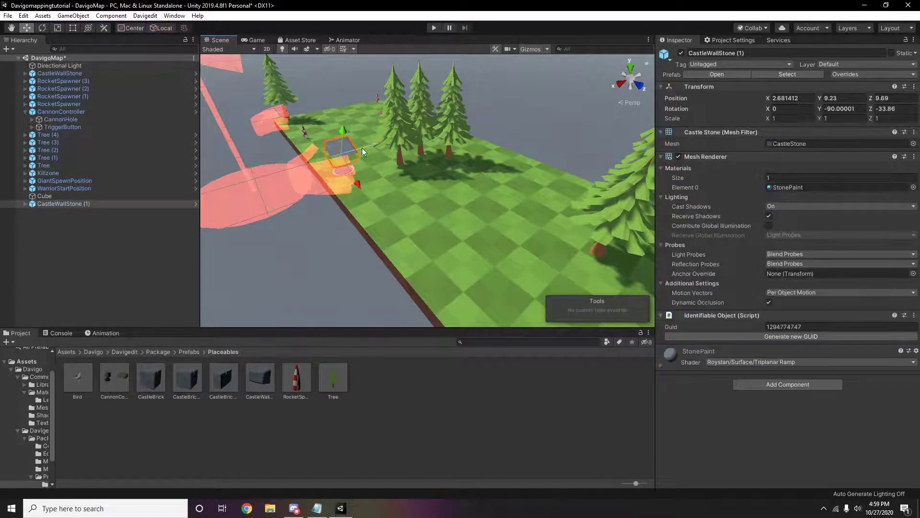
pyautogui.moveTo(375, 144); pyautogui.dragTo(392, 161)
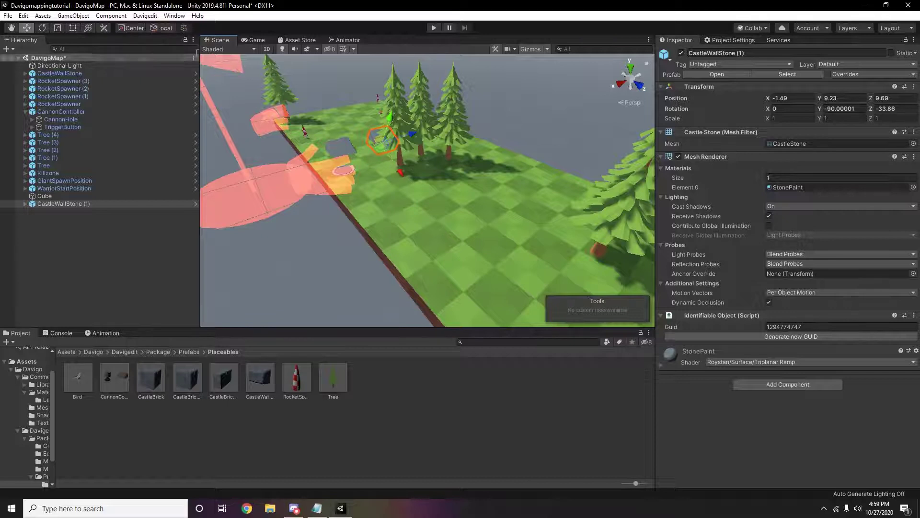
# Step: Switch the transform handles to Global, and move the copied stone to about Z 24.18 with a Y rotation of about -126°
pyautogui.click(161, 28)
pyautogui.moveTo(400, 148); pyautogui.dragTo(573, 260)
pyautogui.press('e')
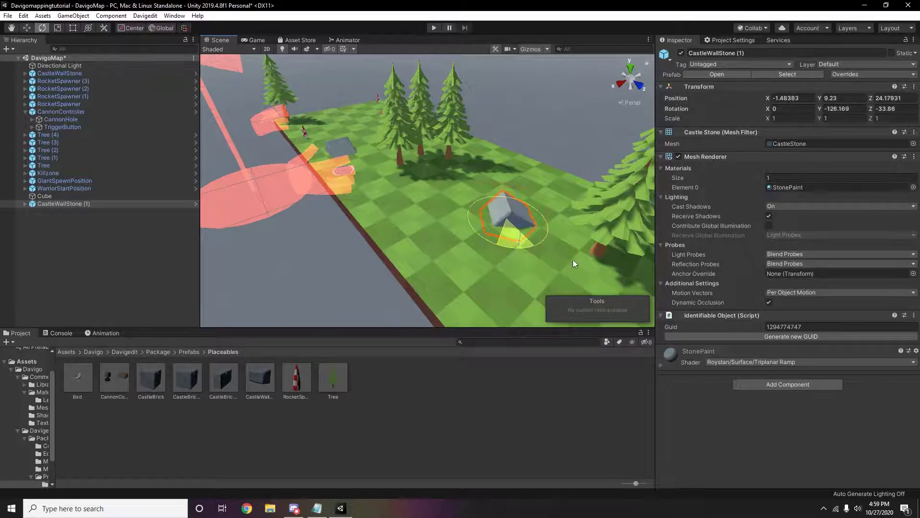
pyautogui.click(545, 137)
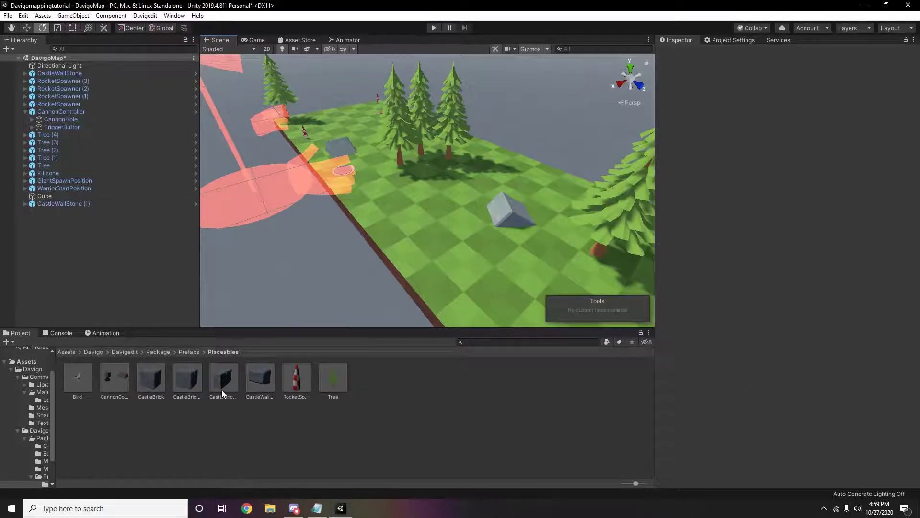
# Step: Place a CastleWallStone at the platform's long edge on the giant's side and duplicate it into a row of three
pyautogui.moveTo(259, 378); pyautogui.dragTo(417, 269)
pyautogui.press('w')
pyautogui.hotkey('ctrl', 'd')
# Step: Move the CannonHole past the tilted stone toward the corner tree, to about X -8.96, Z -5.17
pyautogui.moveTo(417, 271); pyautogui.dragTo(374, 257, button='right')
pyautogui.click(499, 282)
pyautogui.click(375, 256)
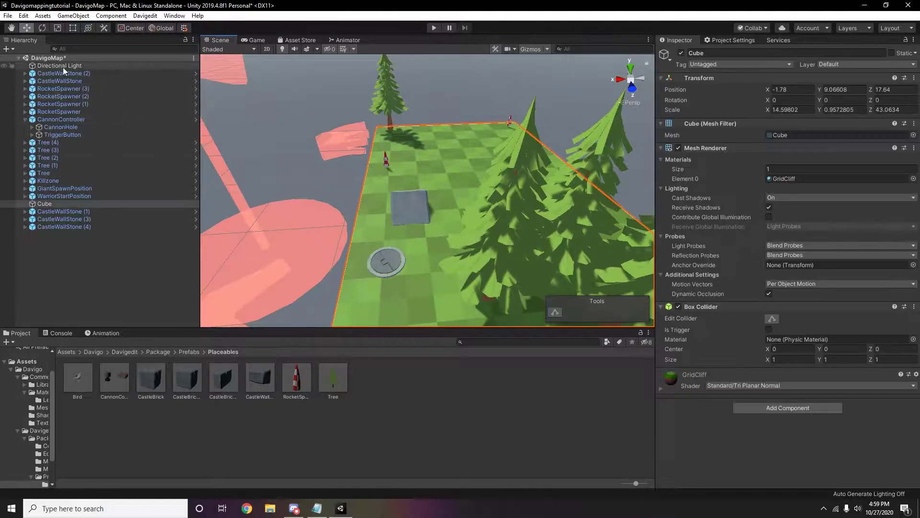
pyautogui.click(44, 129)
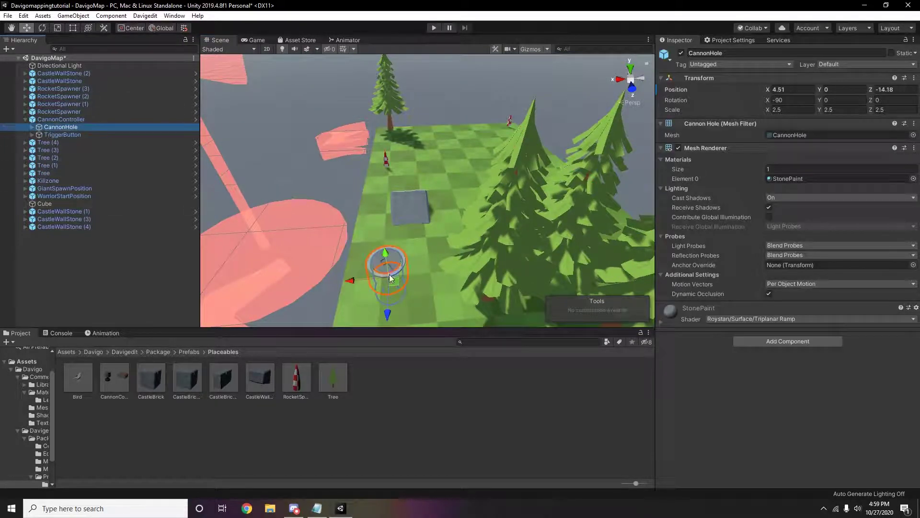
pyautogui.moveTo(390, 274); pyautogui.dragTo(409, 141)
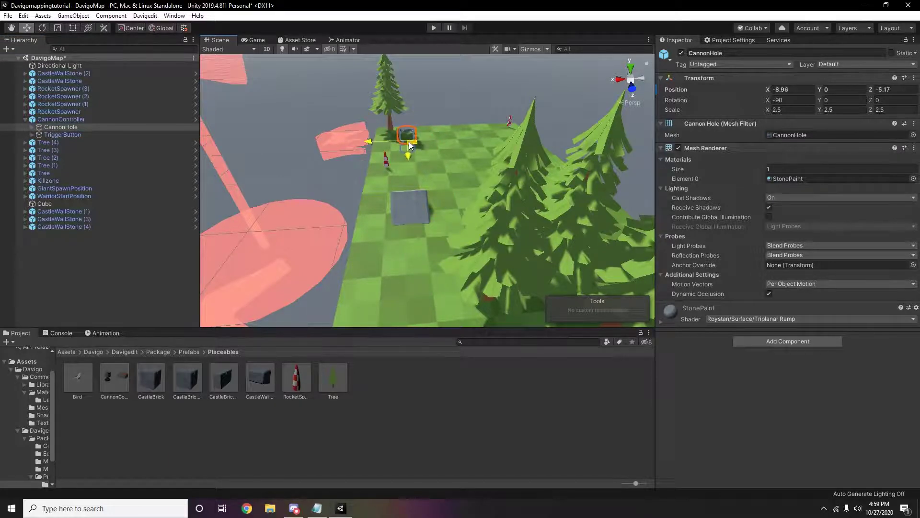
# Step: Move the corner tree to about X -2.26, Y 10.35, Z -2.39, and lower the three clustered trees to about Y 10.42
pyautogui.click(452, 101)
pyautogui.keyDown('alt'); pyautogui.moveTo(452, 100); pyautogui.dragTo(369, 121); pyautogui.keyUp('alt')
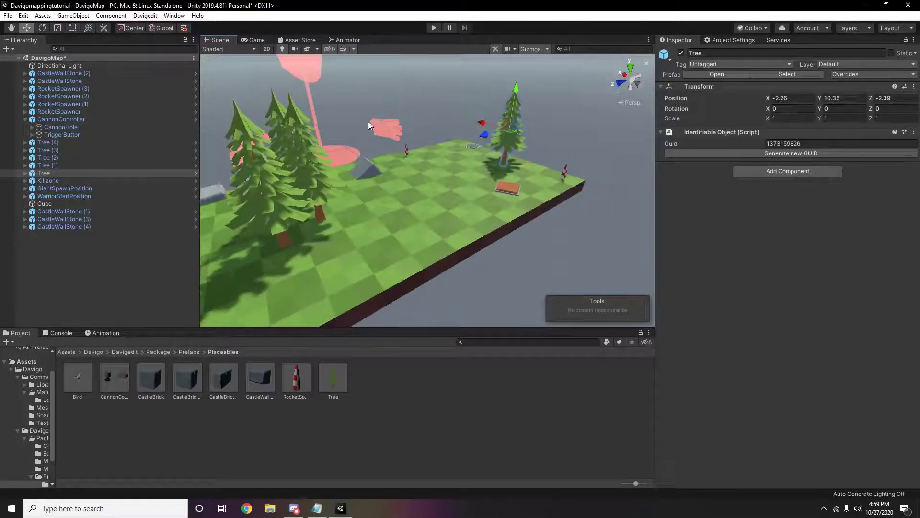
pyautogui.click(300, 182)
pyautogui.keyDown('shift'); pyautogui.click(268, 197); pyautogui.keyUp('shift')
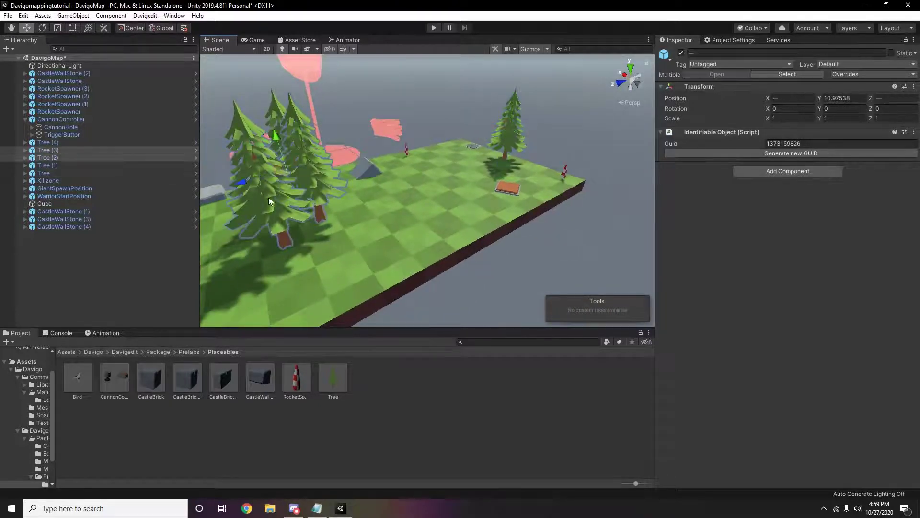
pyautogui.keyDown('shift'); pyautogui.click(272, 108); pyautogui.keyUp('shift')
pyautogui.moveTo(273, 125); pyautogui.dragTo(275, 135)
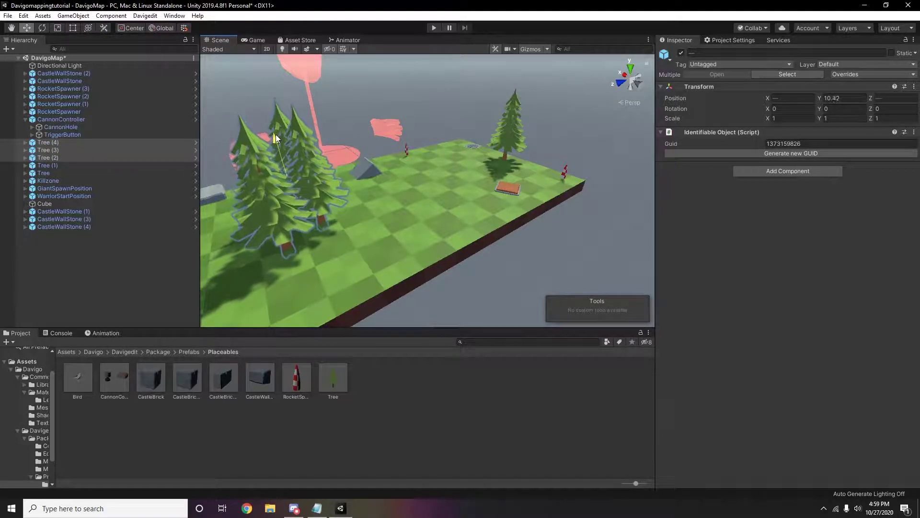
# Step: Lower the lone tree near the warrior start so its trunk sinks into the platform
pyautogui.click(456, 99)
pyautogui.keyDown('alt'); pyautogui.moveTo(455, 99); pyautogui.dragTo(319, 192); pyautogui.keyUp('alt')
pyautogui.click(311, 164)
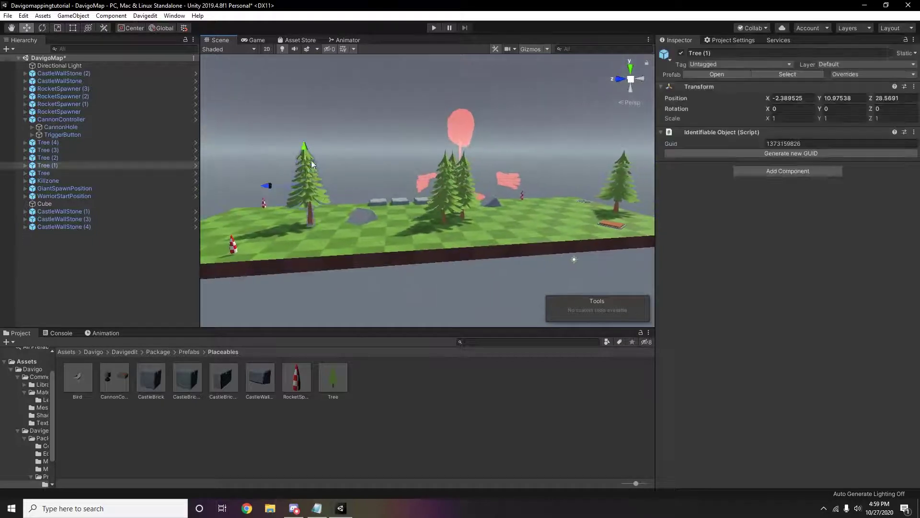
pyautogui.moveTo(305, 157); pyautogui.dragTo(303, 168)
pyautogui.click(339, 147)
# Step: Place a CastleBrick on the platform between the tilted stone and the tree cluster, rotated about 26° on Y
pyautogui.moveTo(377, 171); pyautogui.dragTo(643, 251, button='right')
pyautogui.press('w')
pyautogui.moveTo(154, 375); pyautogui.dragTo(451, 209)
pyautogui.press('e')
pyautogui.moveTo(451, 209); pyautogui.dragTo(623, 216, button='right')
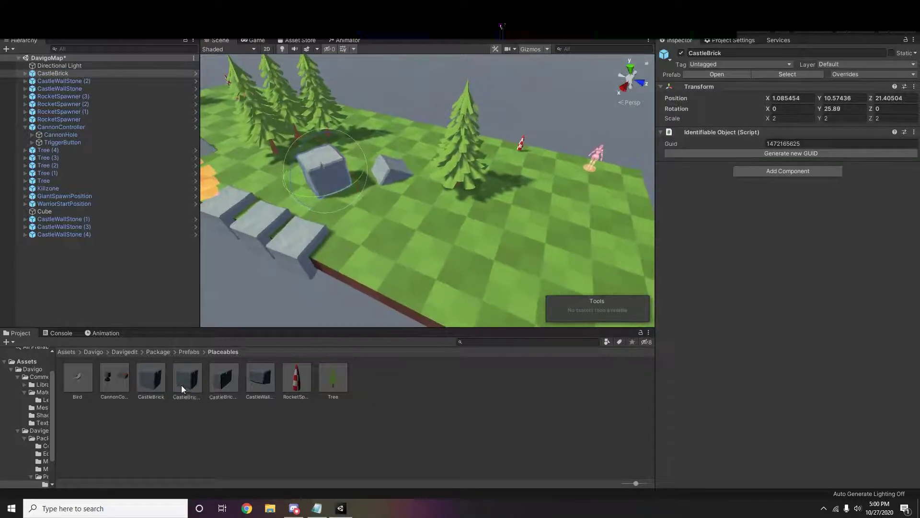